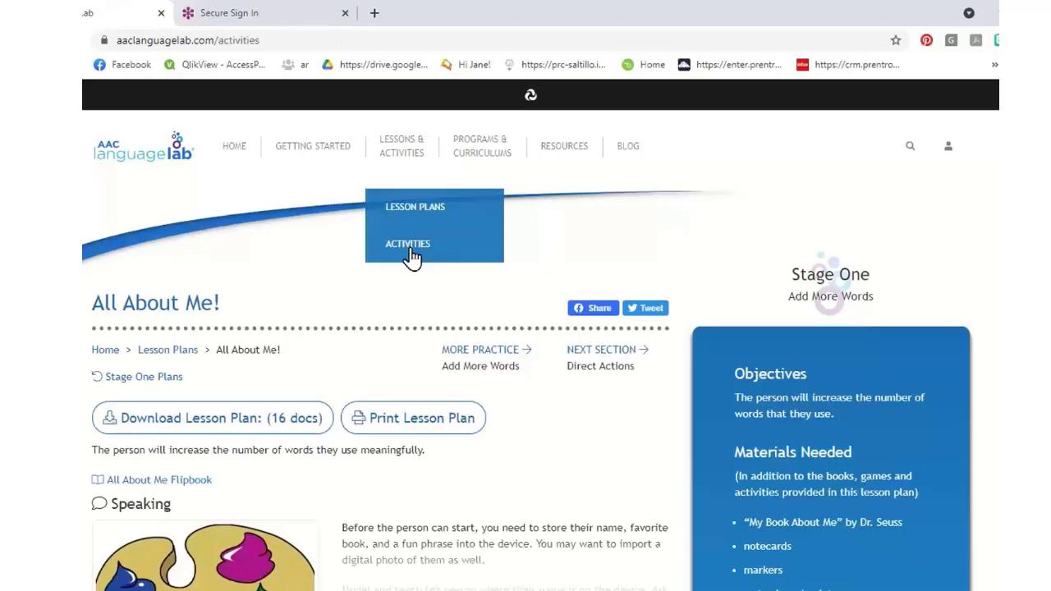
- Visit the Swat the Word activity page, then go back to the Stage 1 Activities listing
scroll(884, 312, "down", 2)
scroll(883, 312, "down", 1)
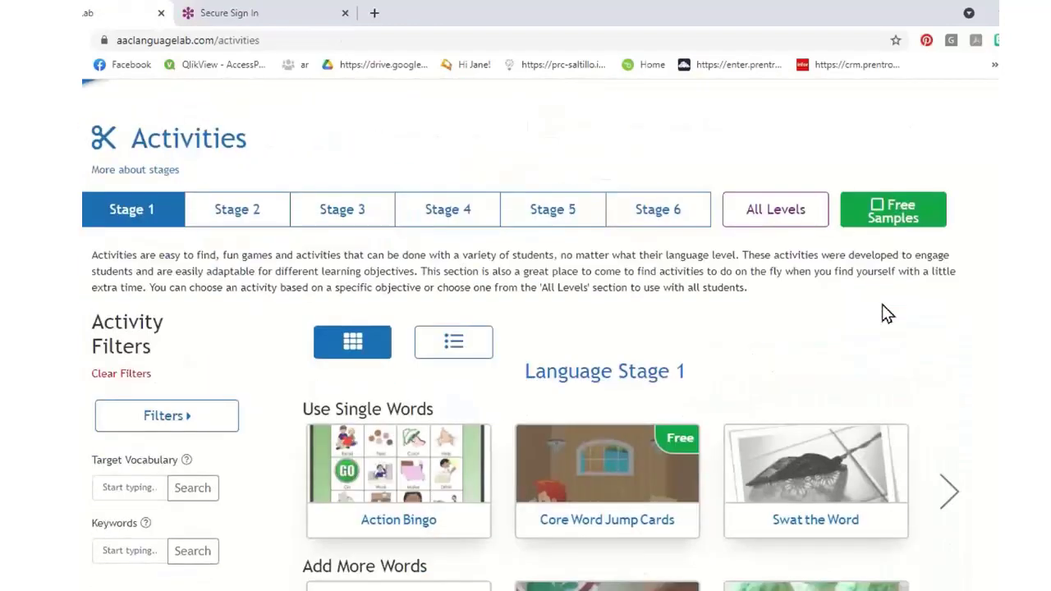
scroll(883, 312, "down", 2)
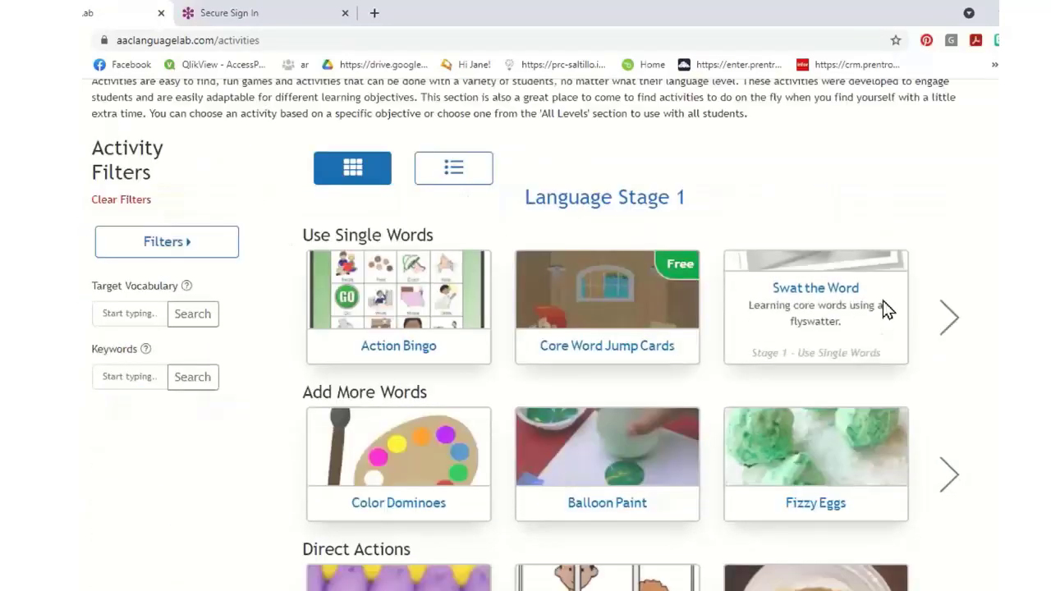
left_click(883, 308)
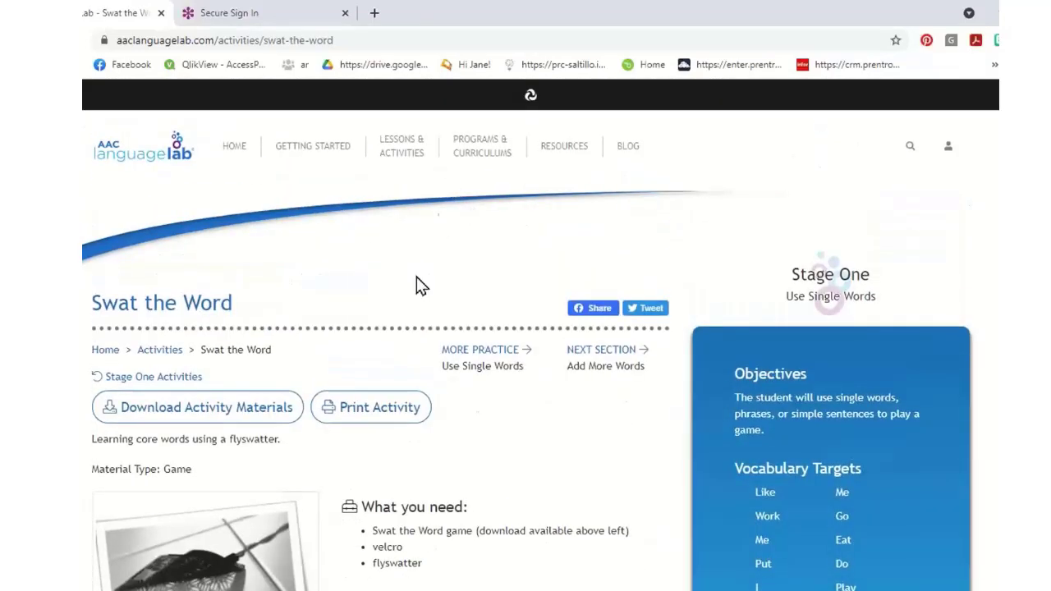
mouse_move(395, 177)
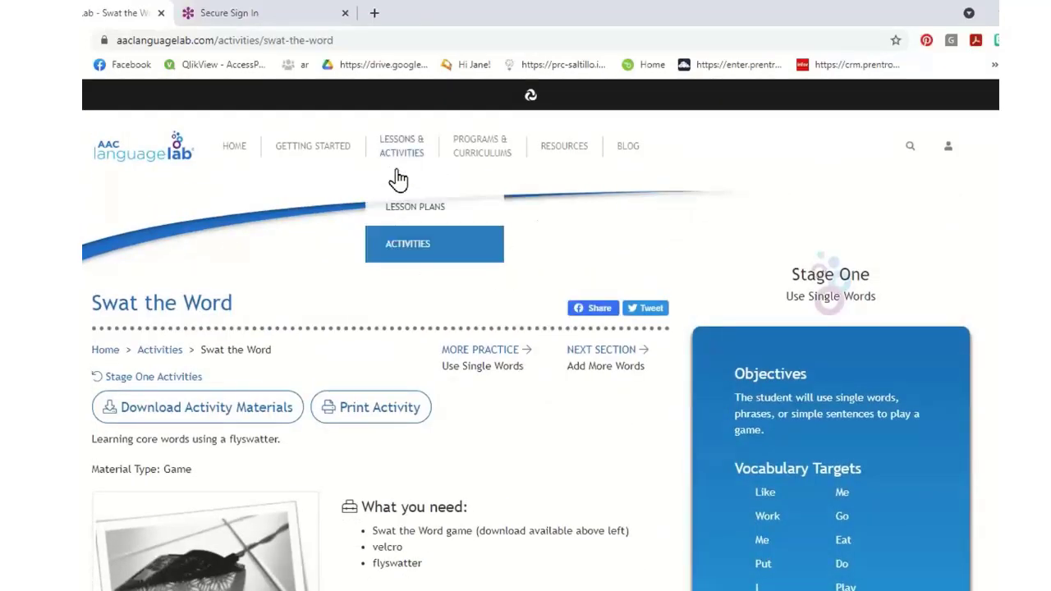
left_click(408, 246)
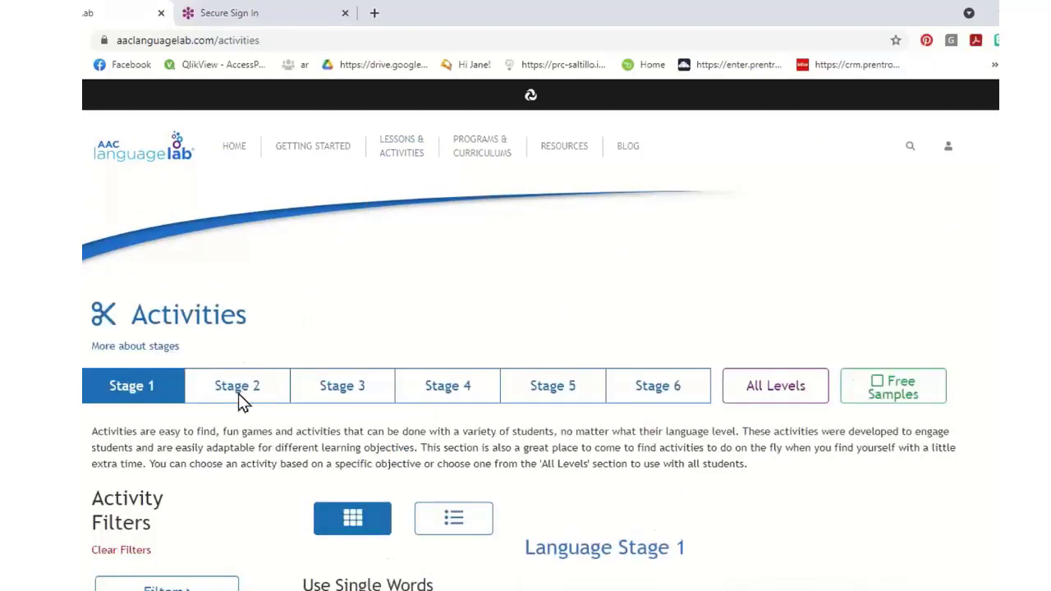
- Browse the Language Stage 3 rows: Simple Sentences, On-going Action and Prepositions
left_click(358, 386)
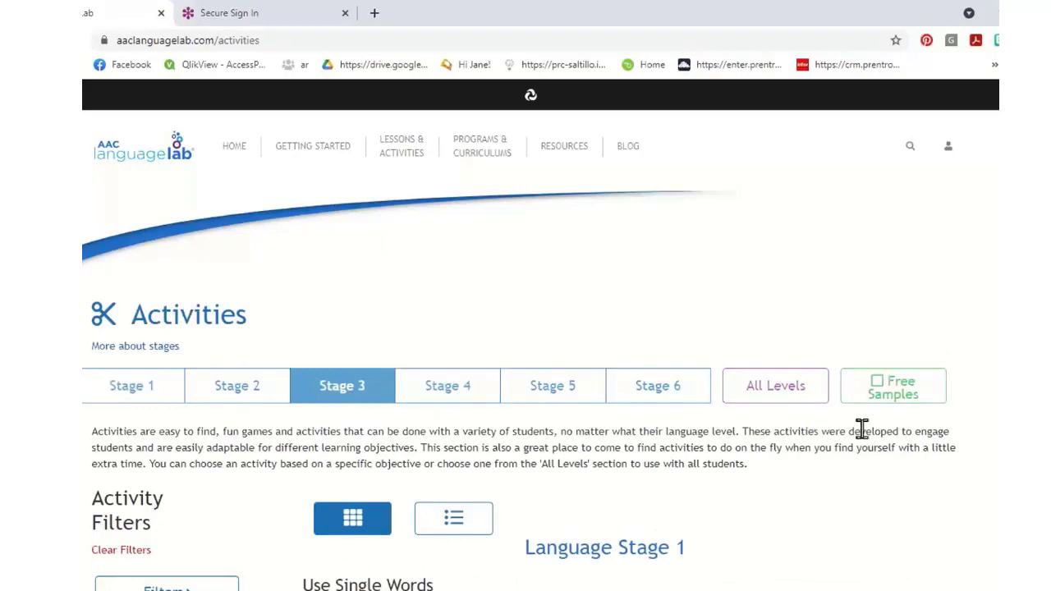
scroll(756, 476, "down", 3)
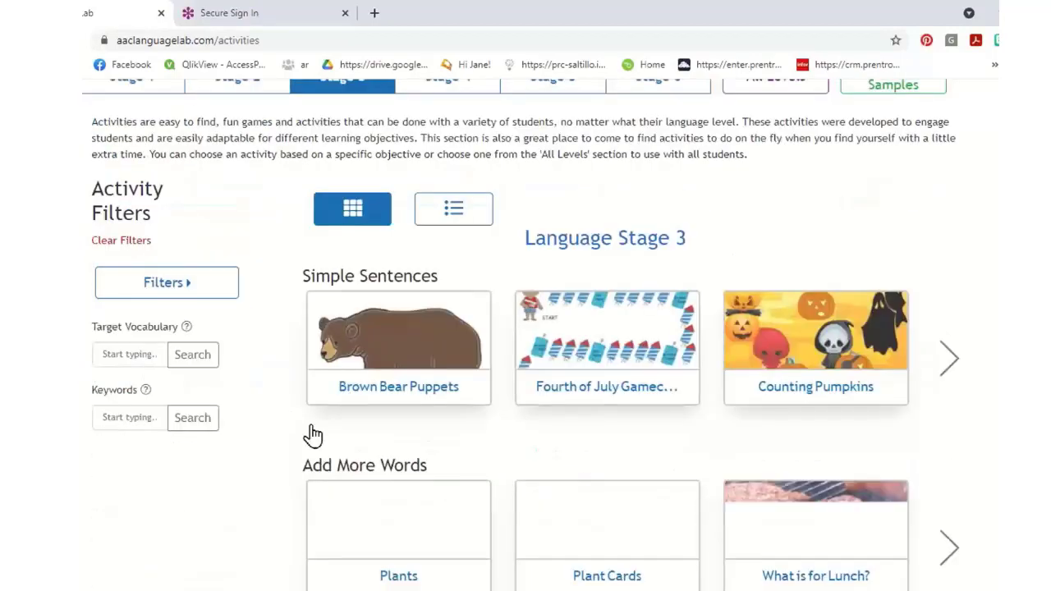
scroll(182, 512, "down", 5)
scroll(182, 505, "down", 3)
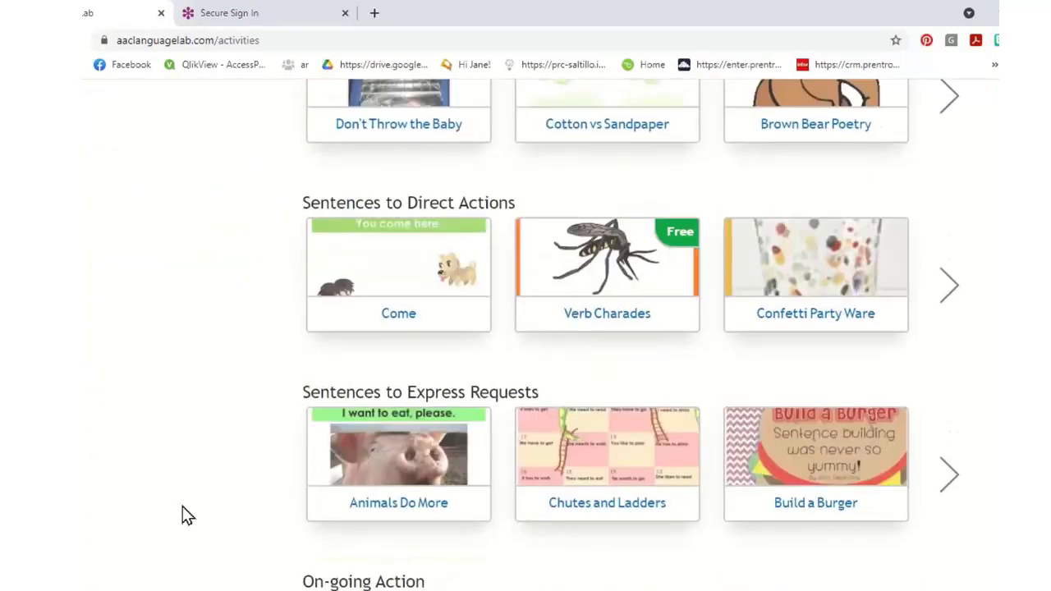
scroll(204, 546, "down", 5)
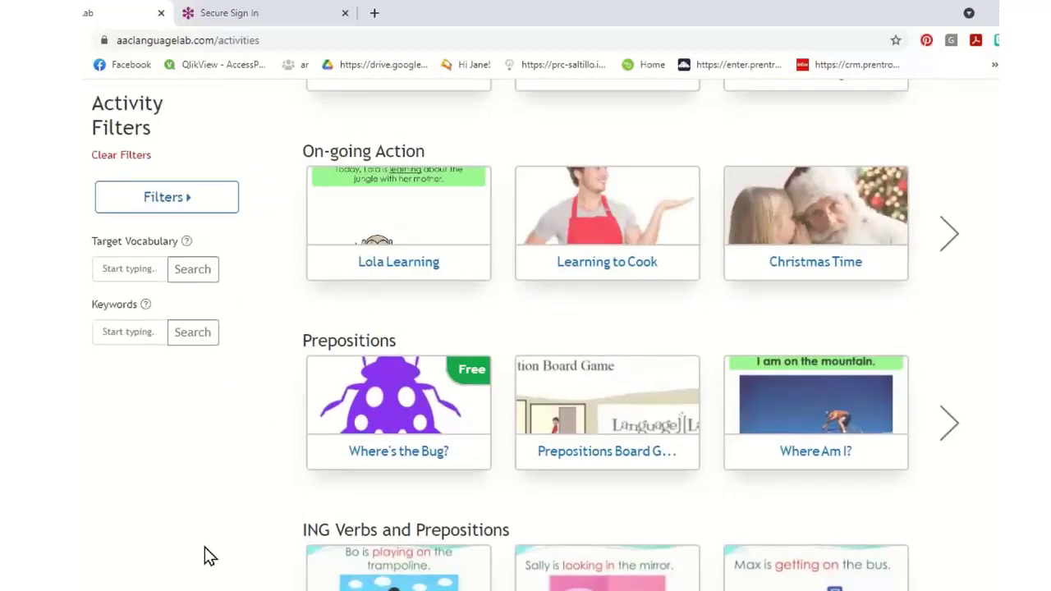
scroll(205, 549, "up", 2)
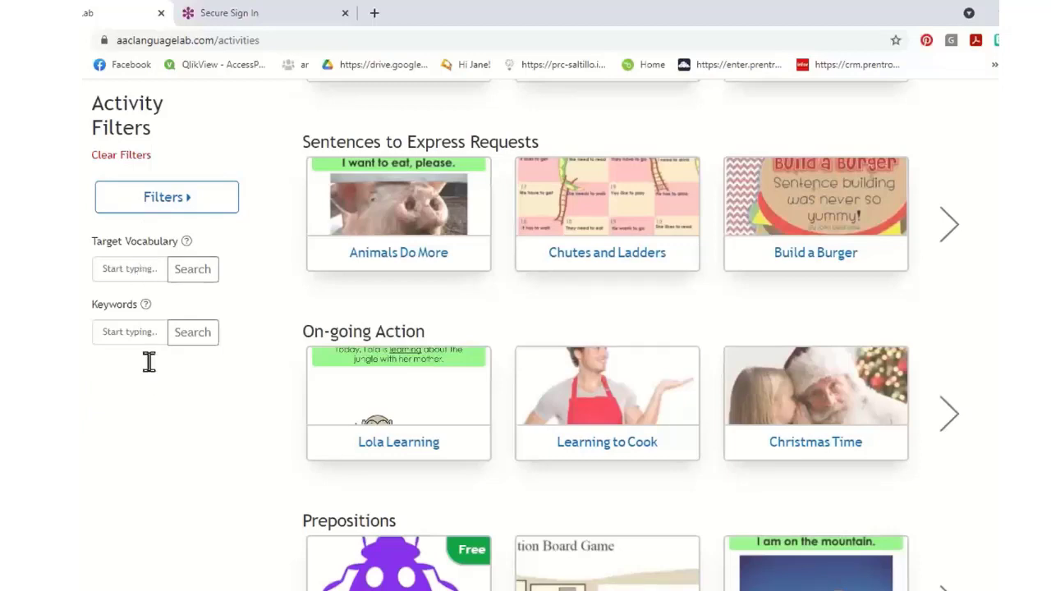
- Filter the Stage 3 activities to the Spring season under Holiday/Season
left_click(175, 209)
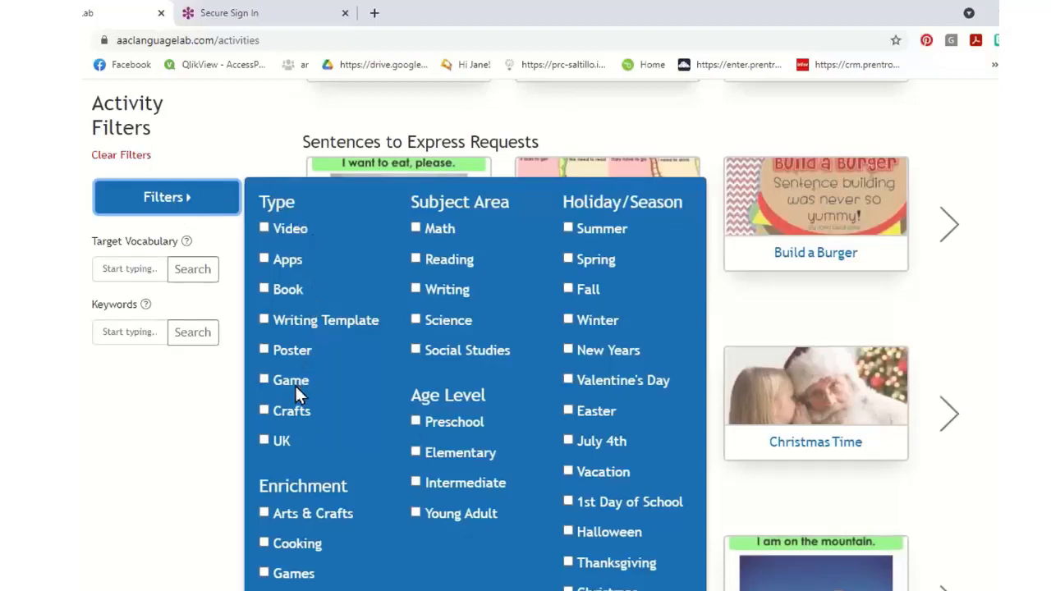
scroll(339, 414, "down", 2)
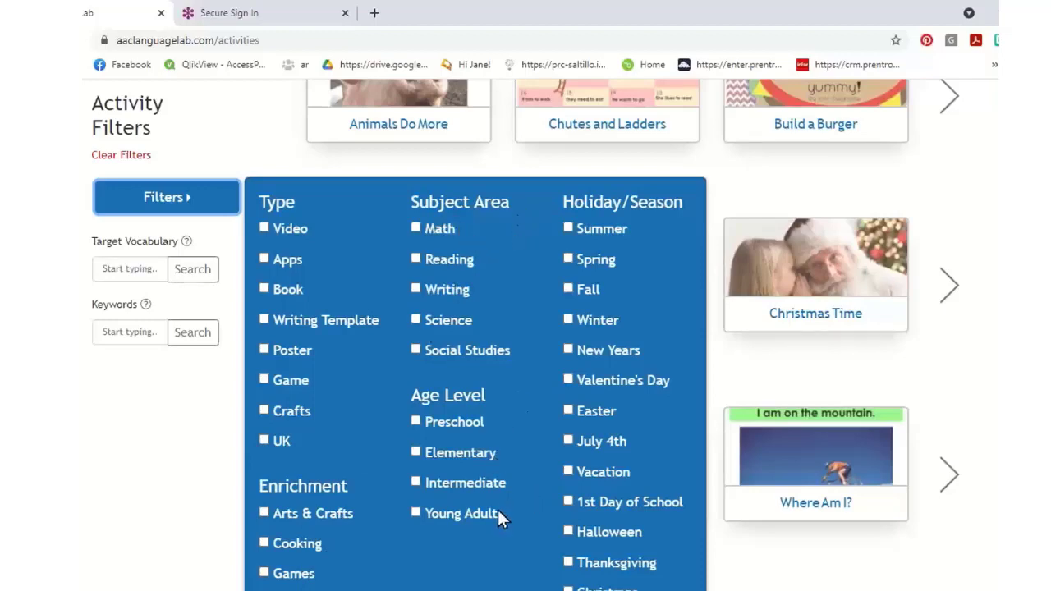
scroll(667, 285, "down", 1)
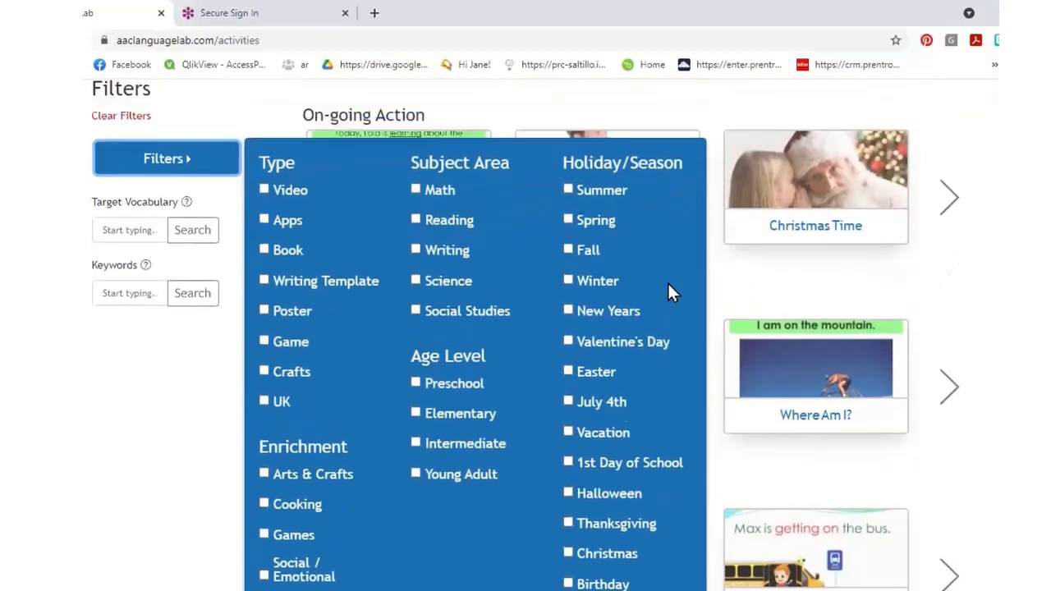
left_click(602, 261)
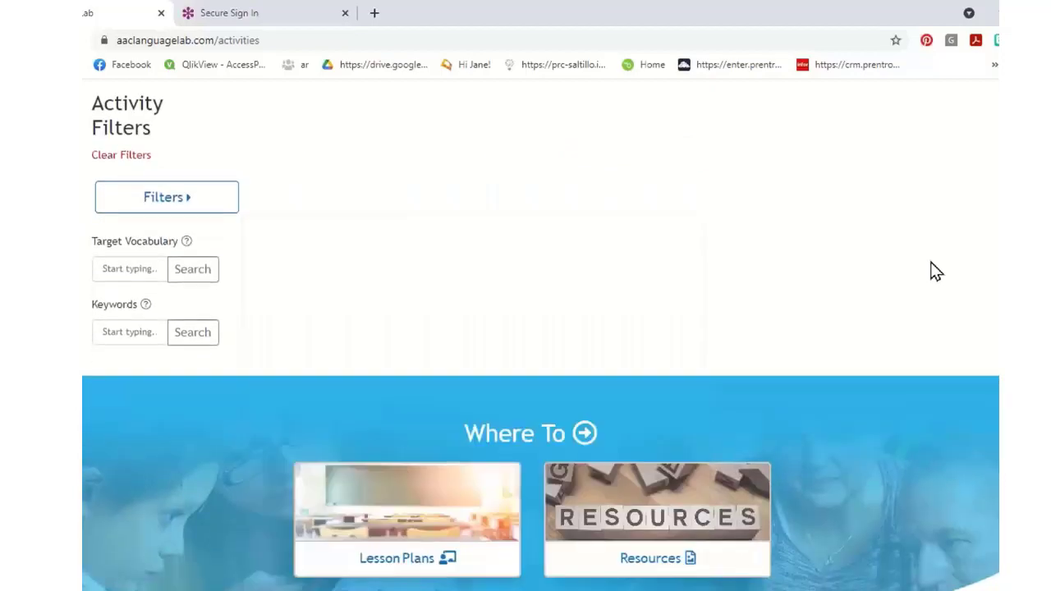
- Switch to the Language Stage 4 activities
scroll(936, 271, "up", 10)
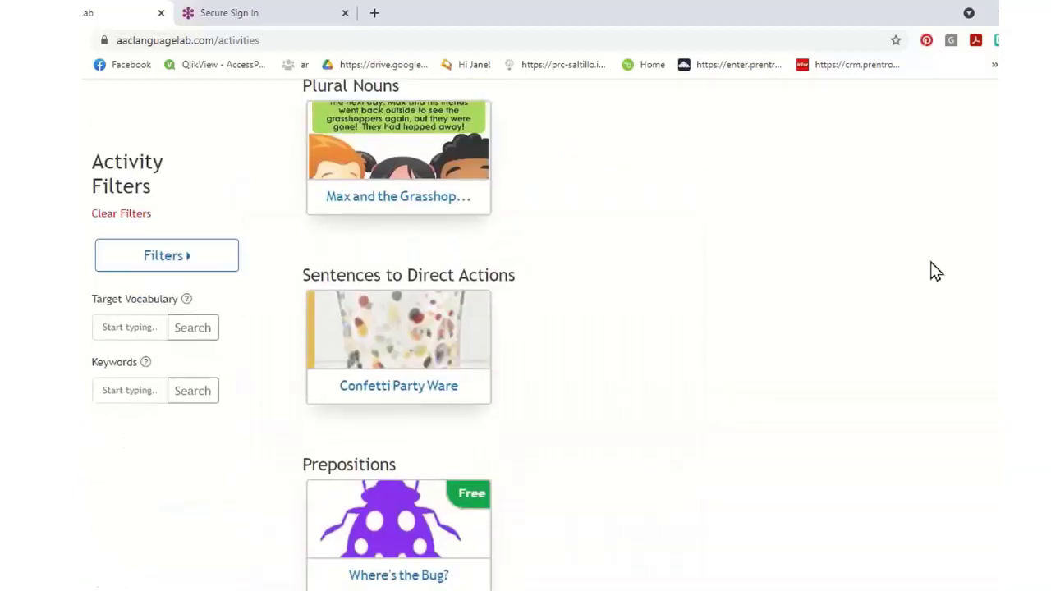
scroll(936, 271, "up", 2)
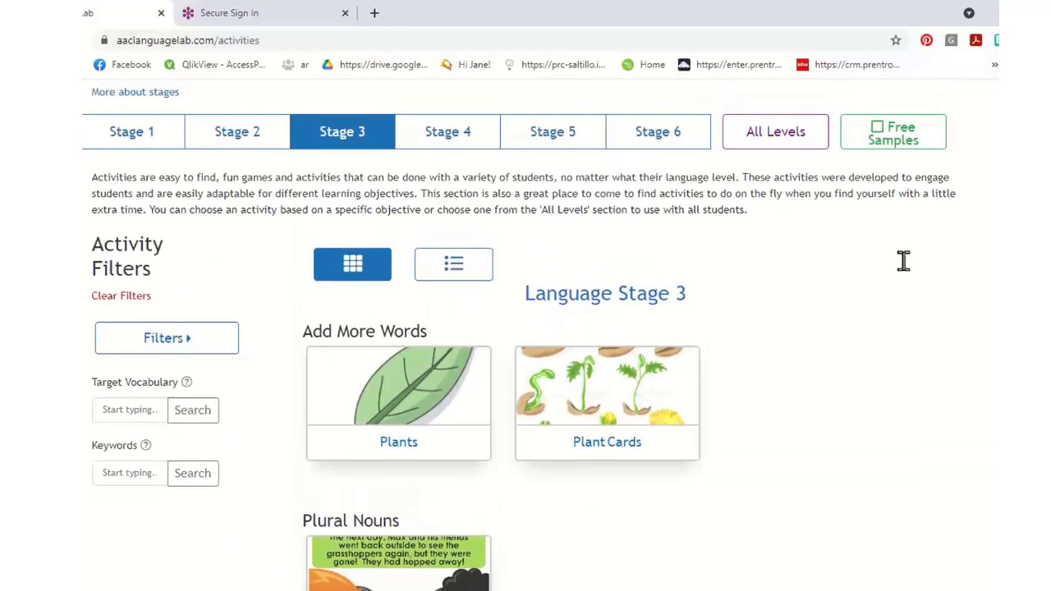
left_click(458, 134)
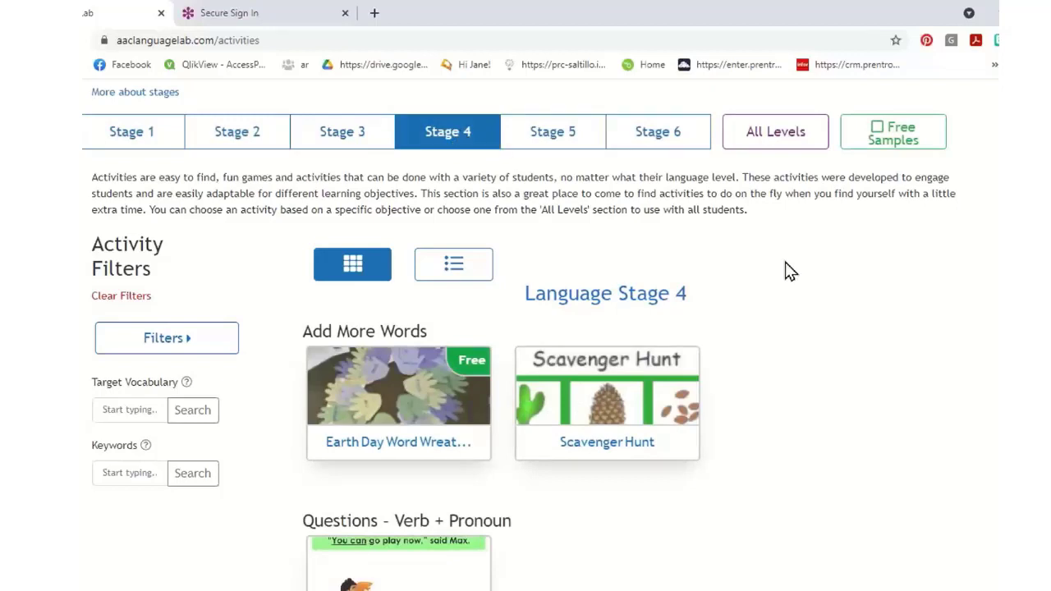
scroll(785, 270, "up", 2)
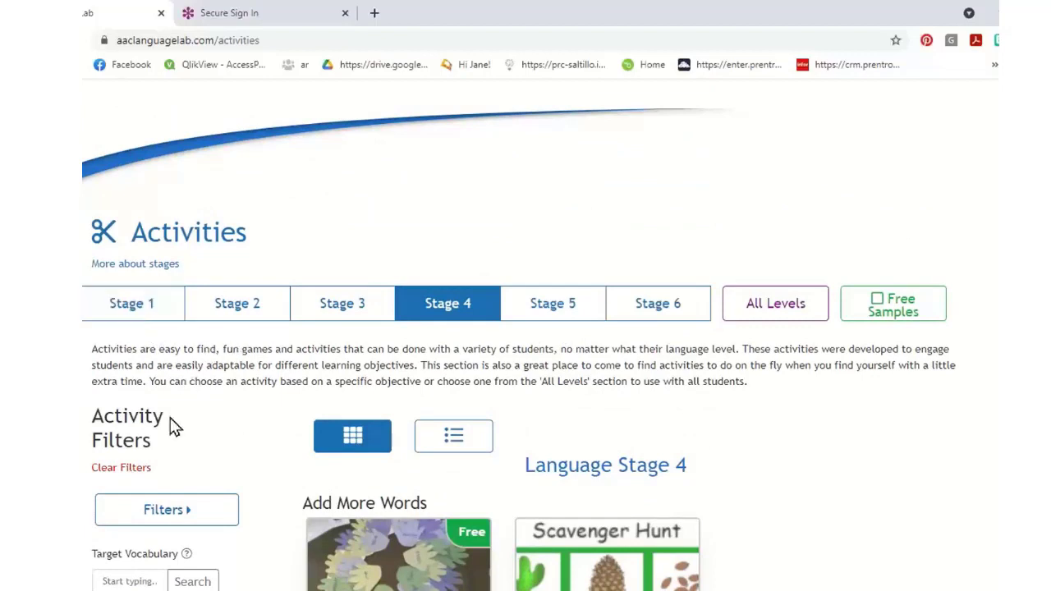
left_click(134, 471)
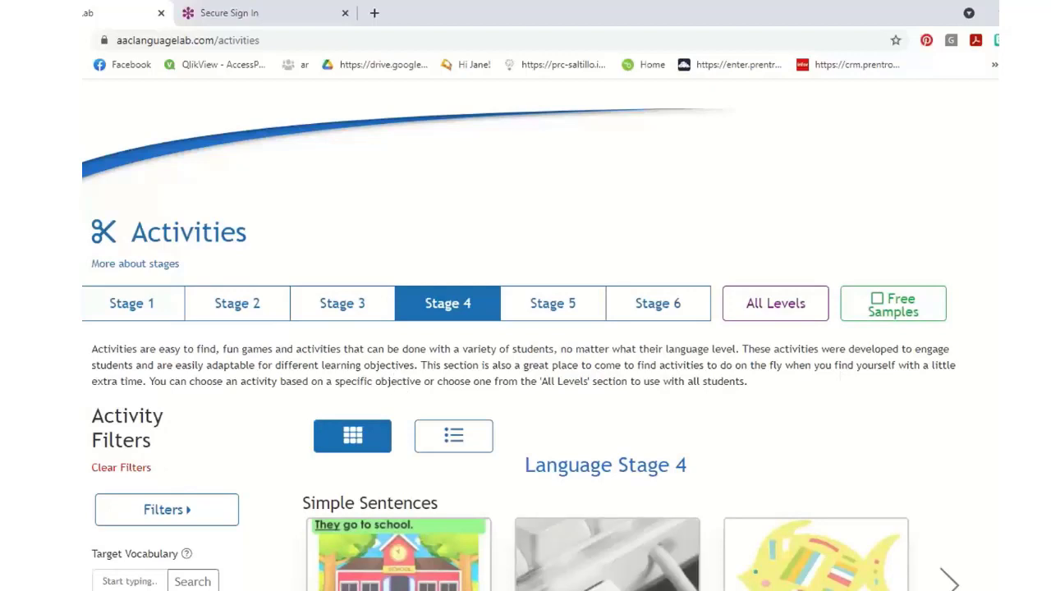
scroll(525, 328, "down", 2)
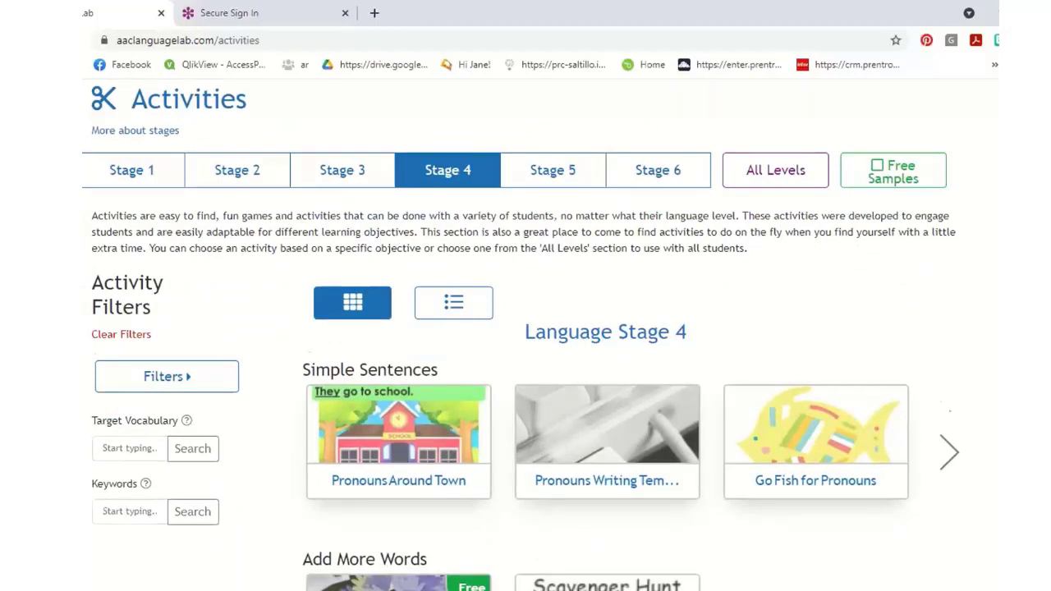
scroll(525, 329, "down", 4)
scroll(526, 329, "down", 2)
scroll(526, 329, "up", 3)
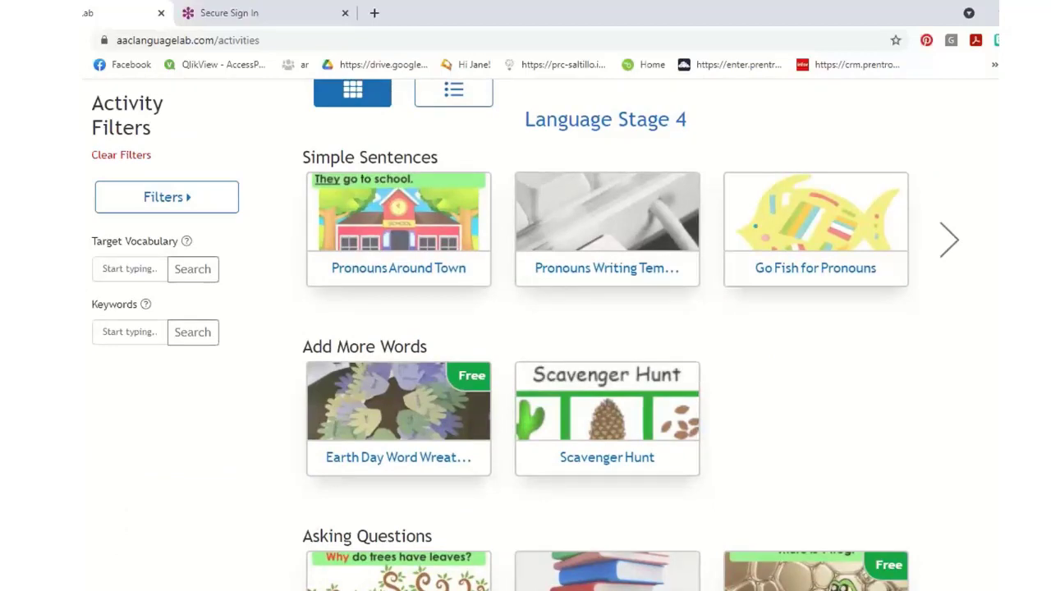
scroll(526, 328, "up", 4)
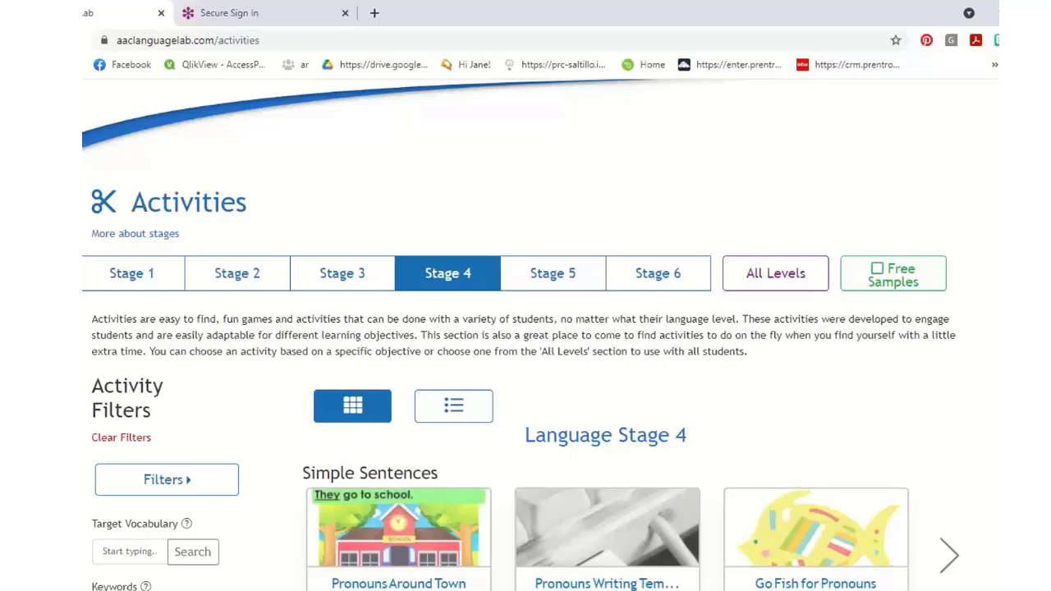
- Show the All Levels activities and scroll through the cards
left_click(788, 284)
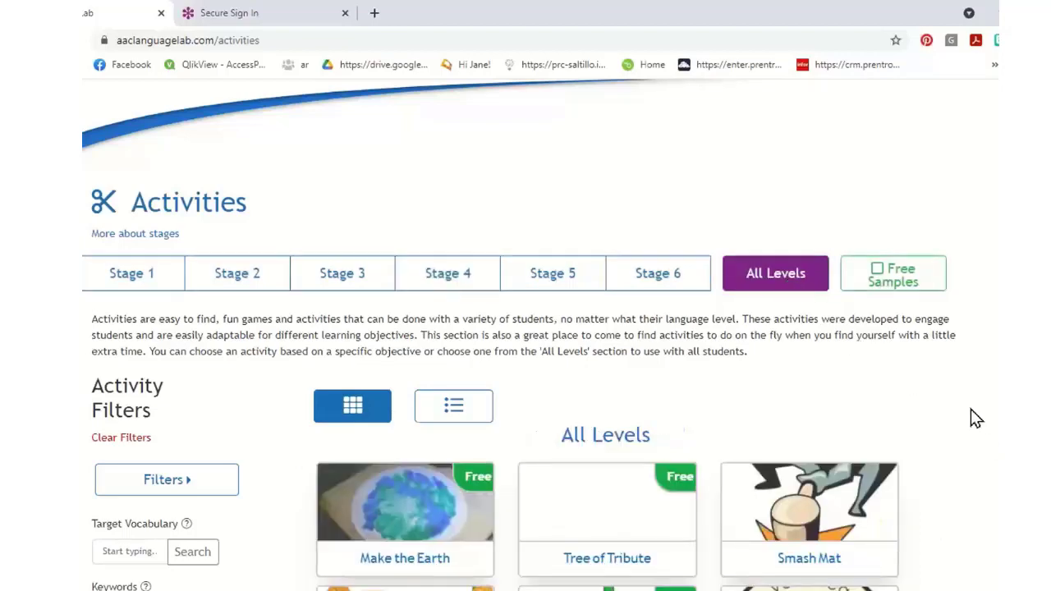
scroll(970, 409, "down", 2)
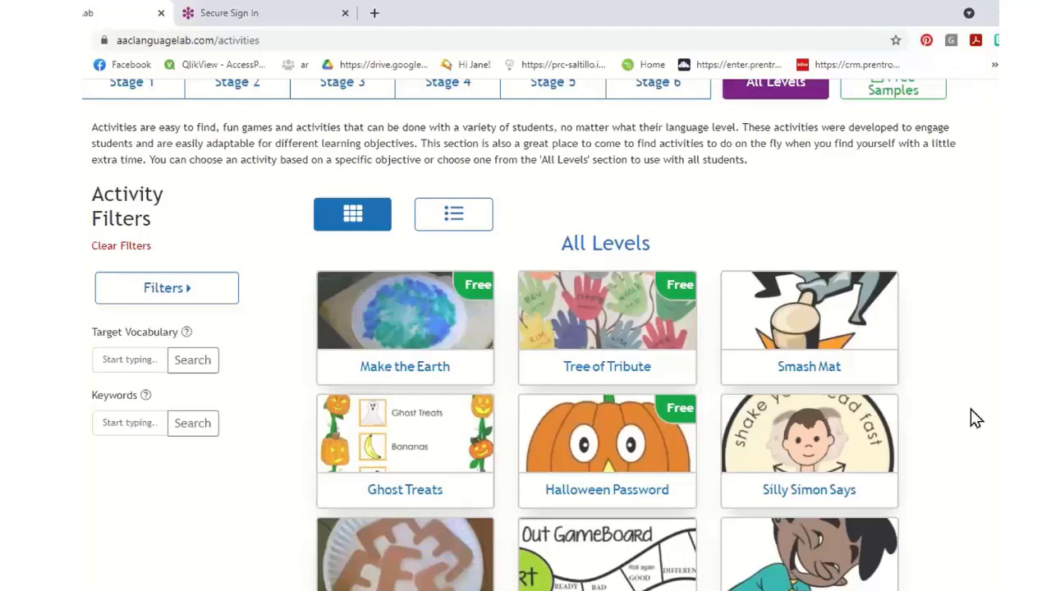
scroll(952, 415, "up", 2)
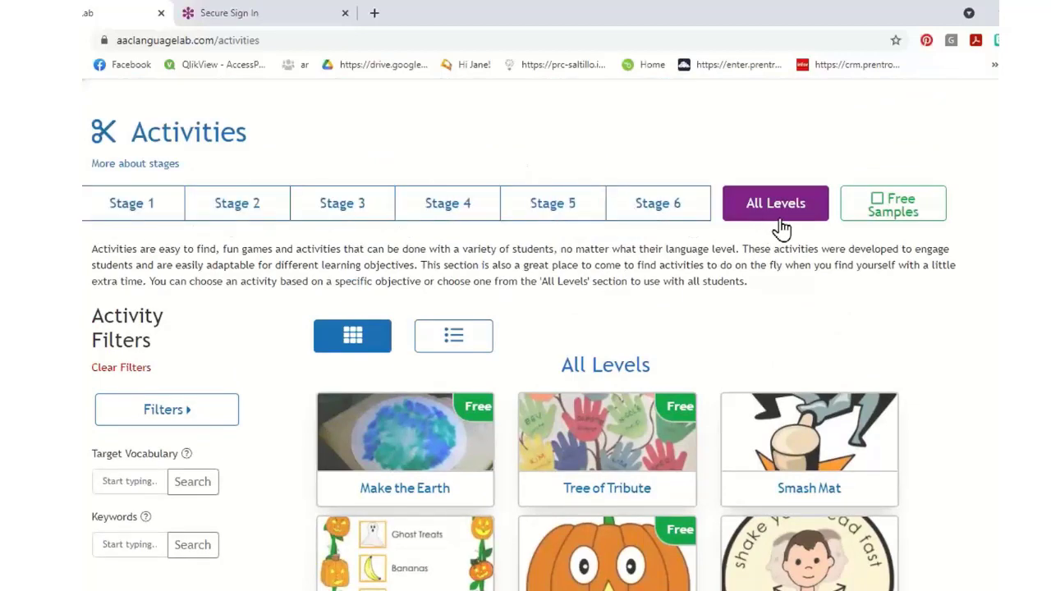
scroll(940, 299, "down", 2)
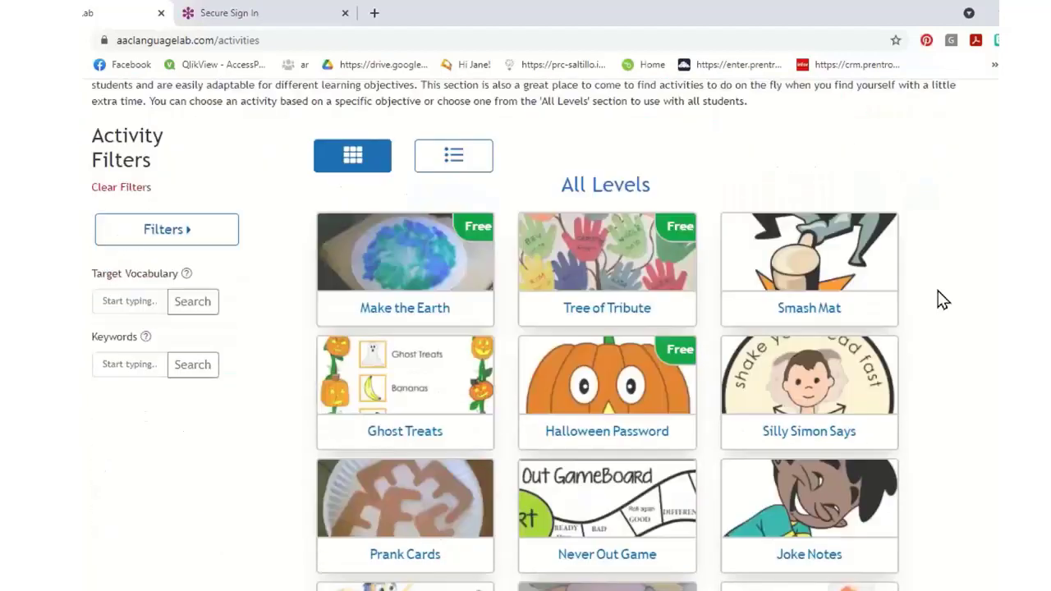
scroll(940, 299, "down", 1)
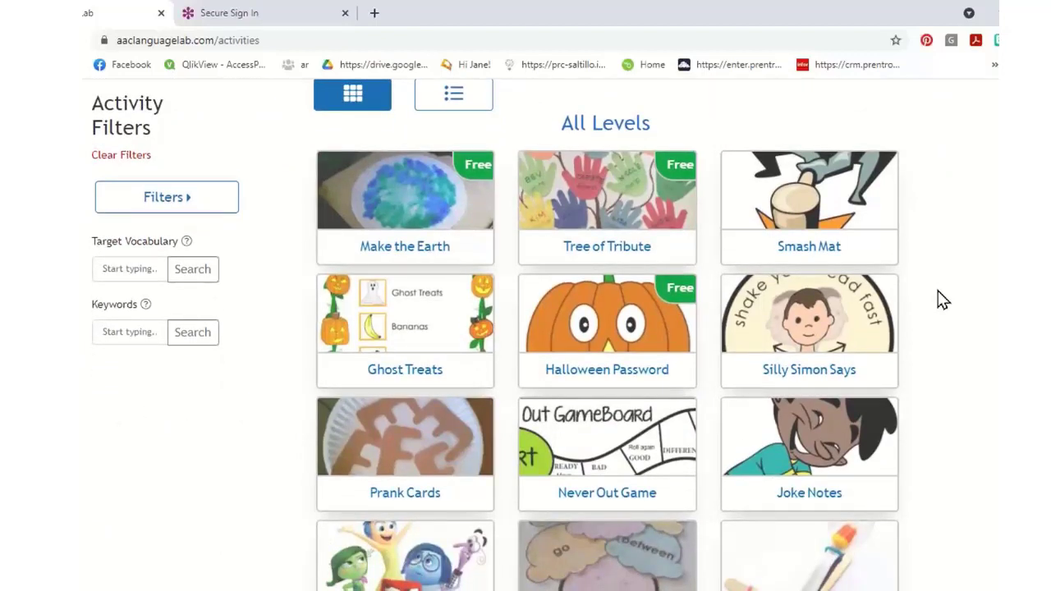
scroll(940, 299, "down", 2)
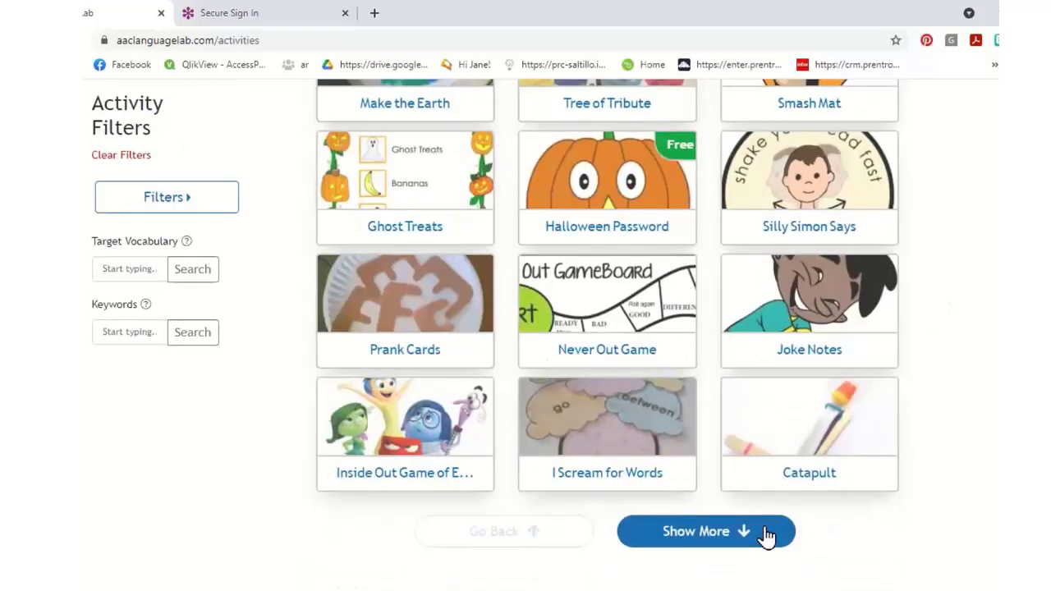
- Load three more sets of activity cards with Show More
left_click(766, 533)
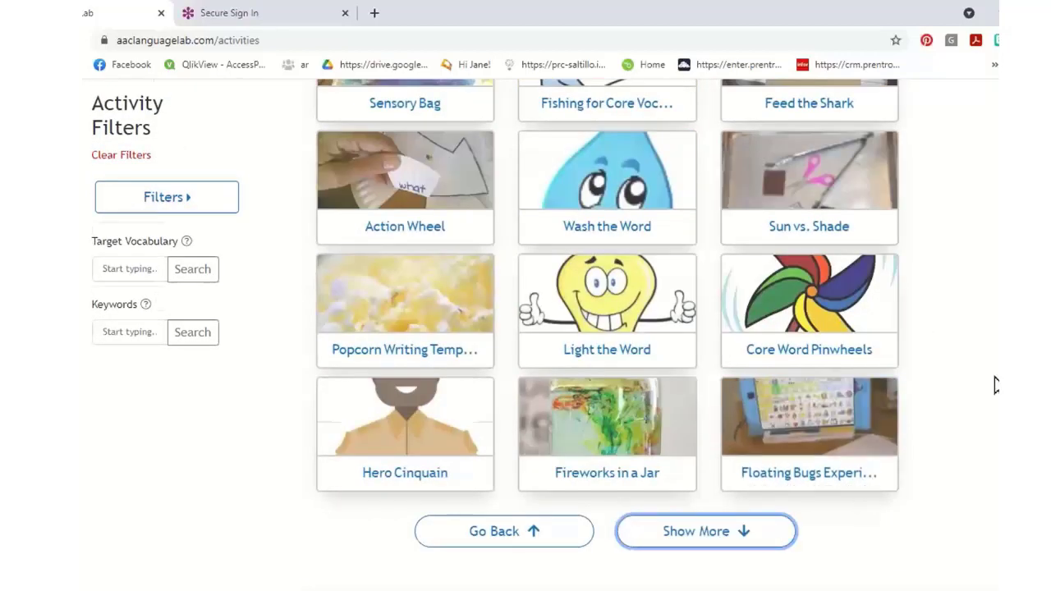
scroll(994, 384, "down", 4)
scroll(994, 385, "up", 5)
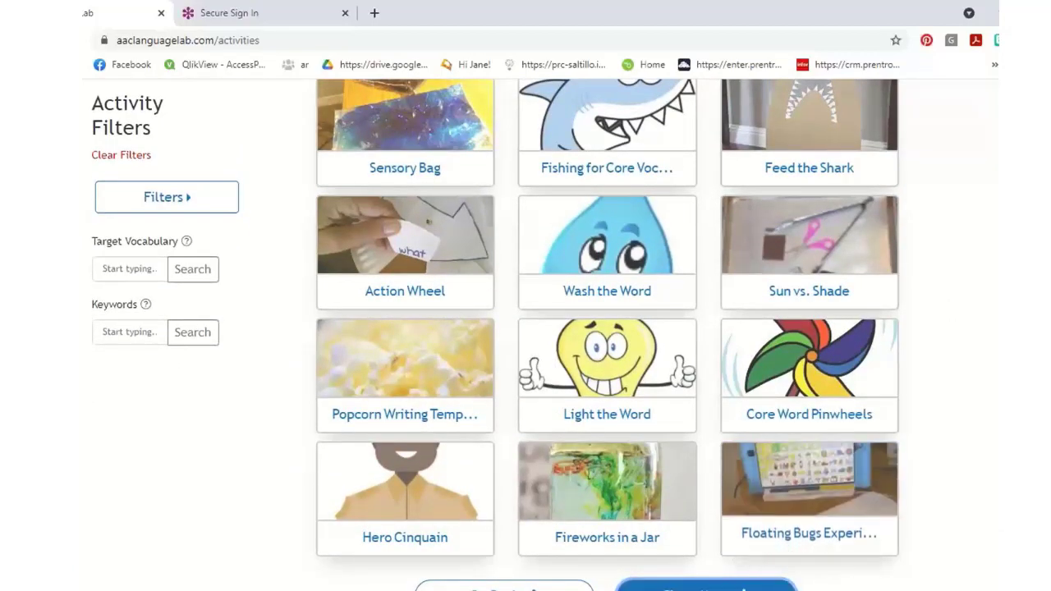
left_click(706, 586)
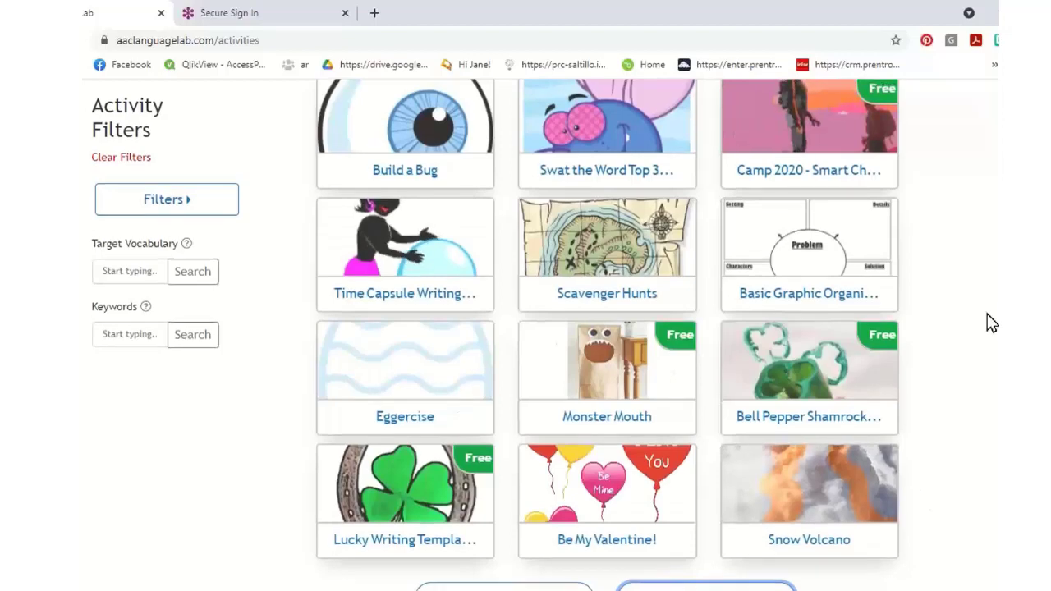
scroll(988, 322, "up", 3)
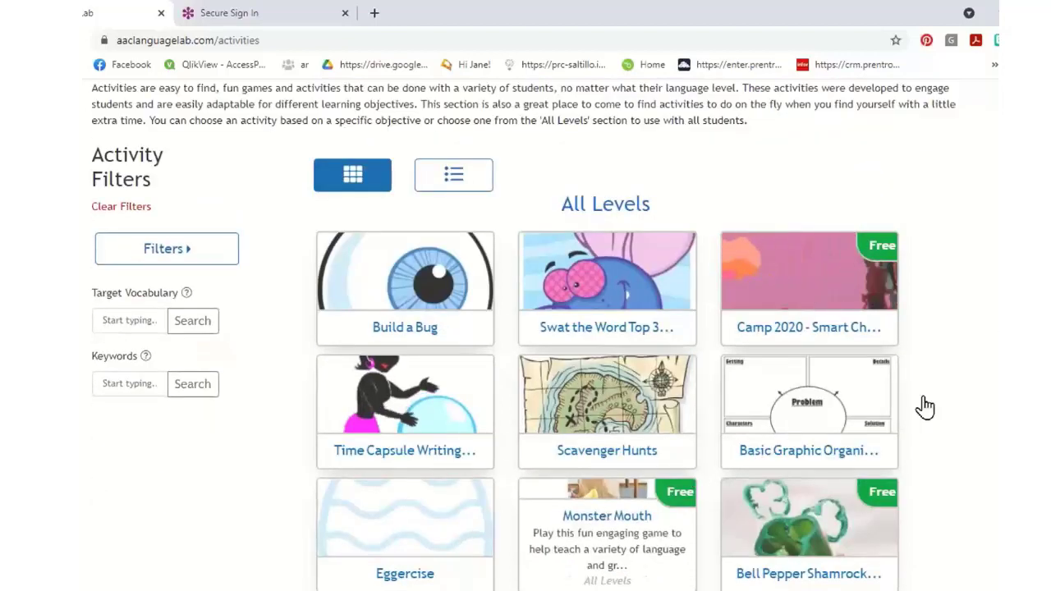
scroll(994, 390, "down", 1)
scroll(995, 388, "down", 1)
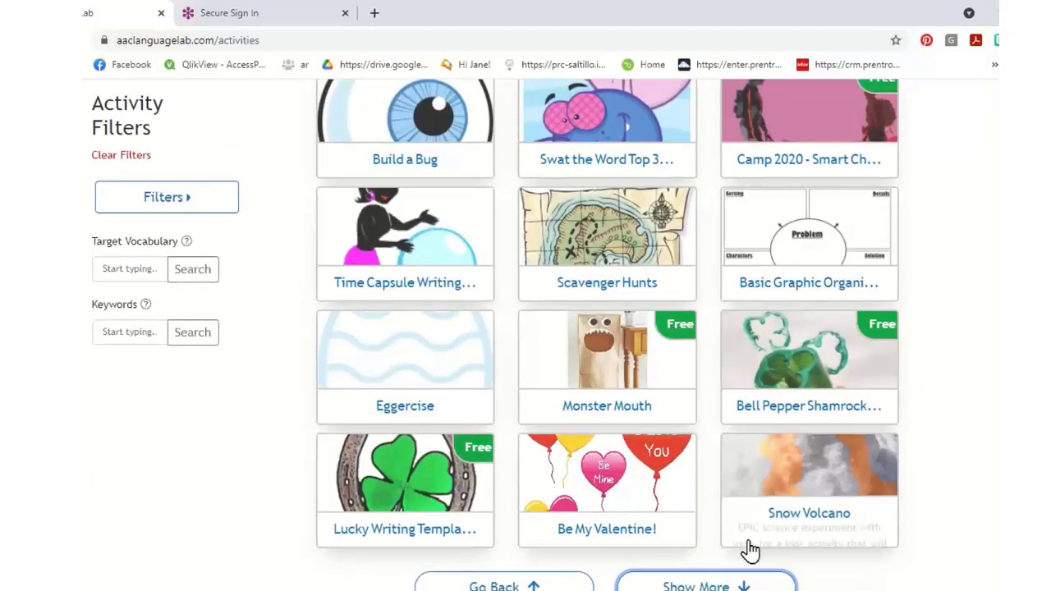
left_click(705, 585)
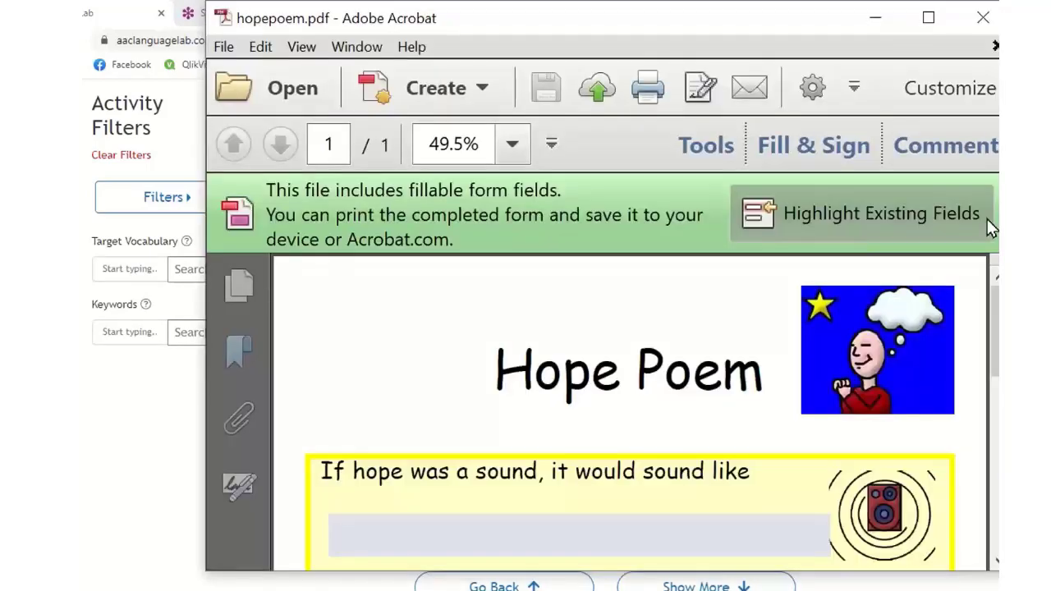
- Maximize the Hope Poem window and show the Content Editing tools pane
left_click(922, 25)
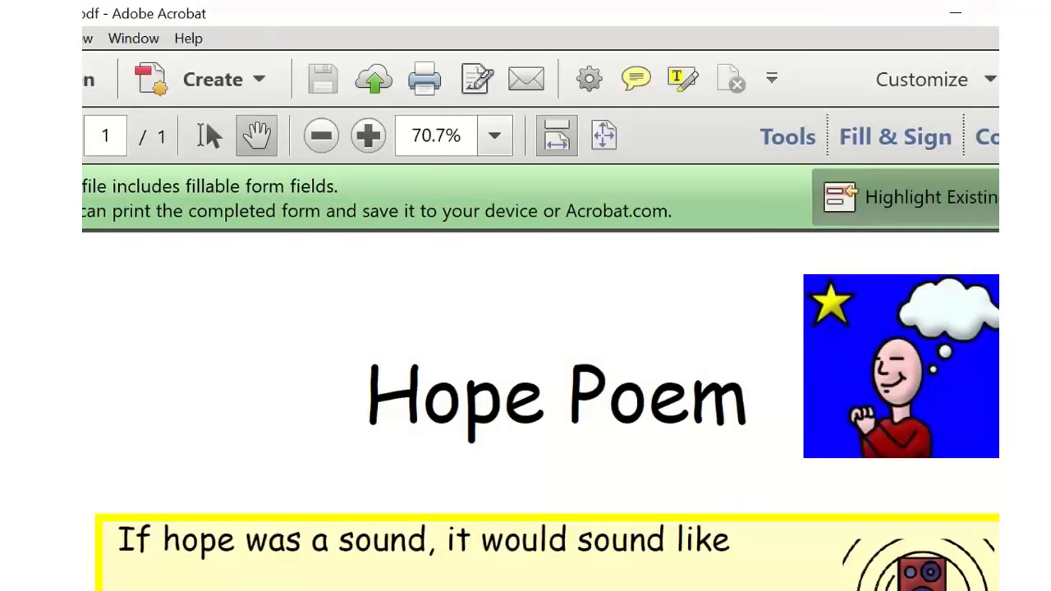
left_click(791, 138)
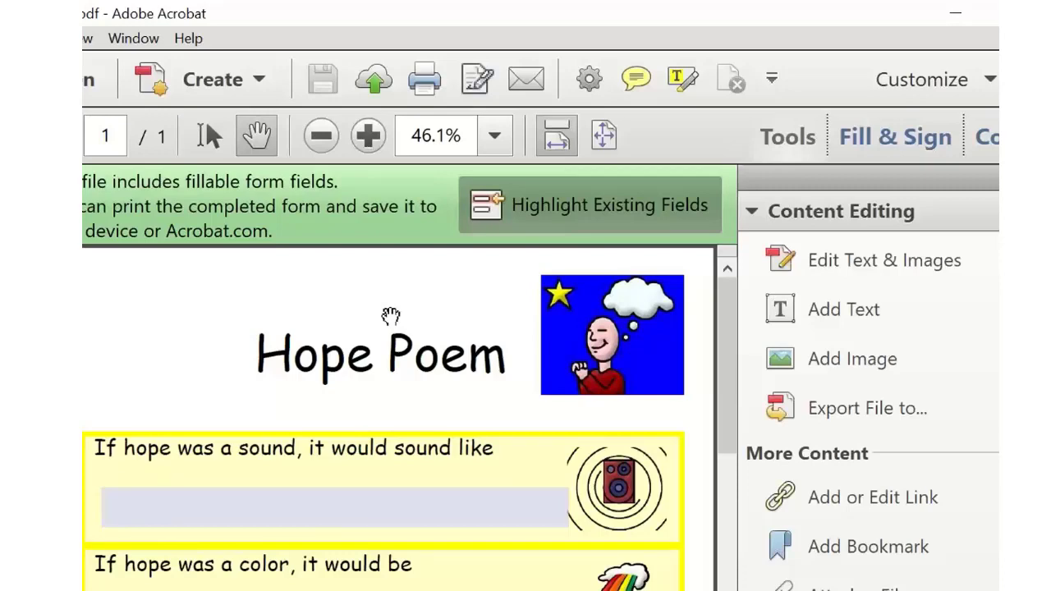
scroll(390, 316, "down", 2)
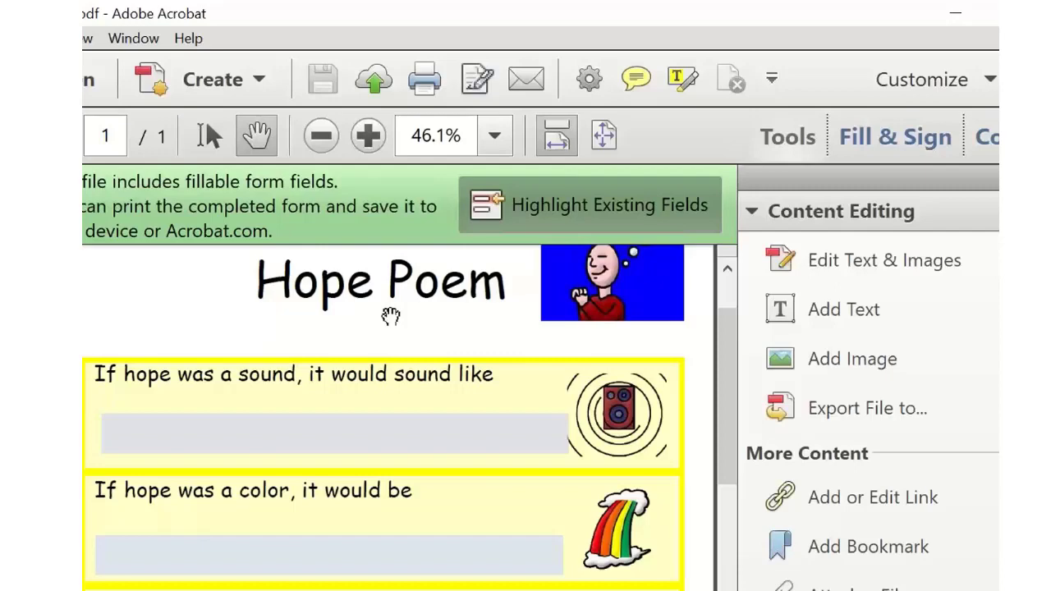
- Answer the hope-as-a-sound prompt with 'bird singing'
left_click(257, 435)
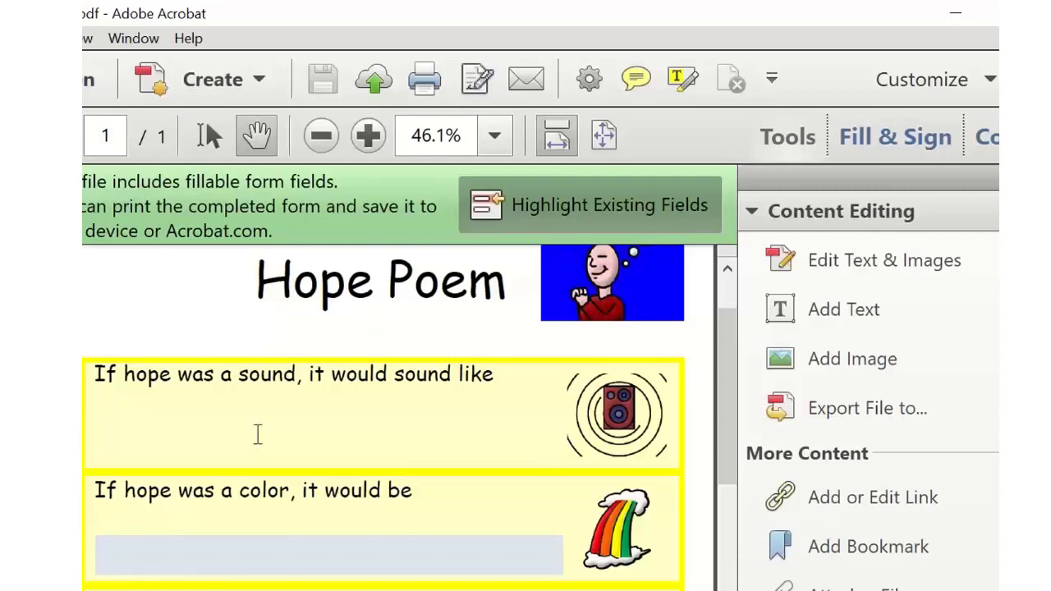
type("bid")
key("BackSpace")
key("BackSpace")
type("rd ding")
key("BackSpace")
key("BackSpace")
key("BackSpace")
key("BackSpace")
type("singing")
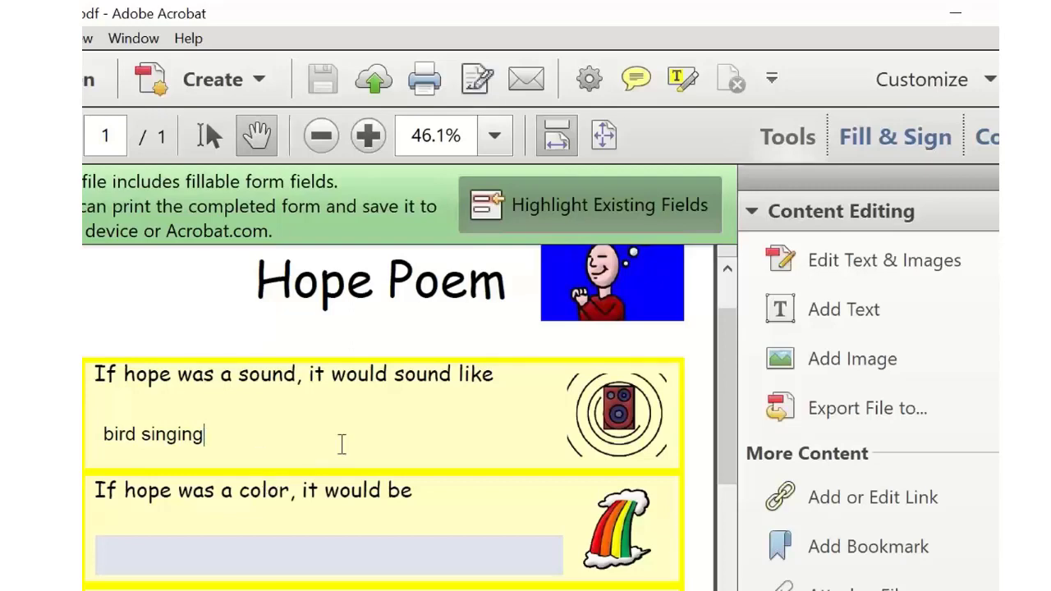
- Enter 'periwinkle' as the hope-as-a-color answer, replacing 'green'
scroll(400, 497, "down", 1)
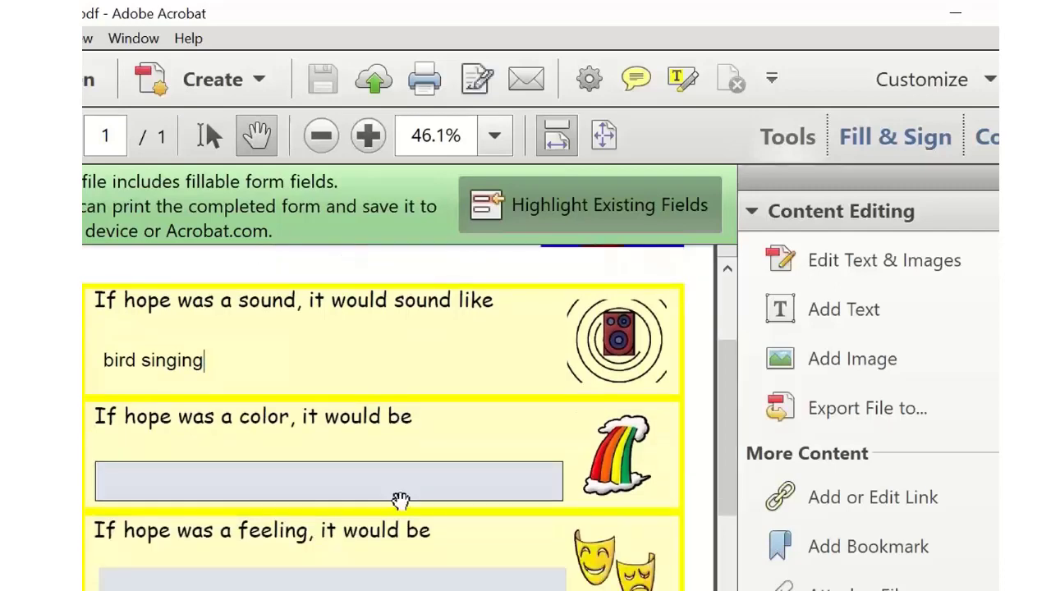
left_click(324, 481)
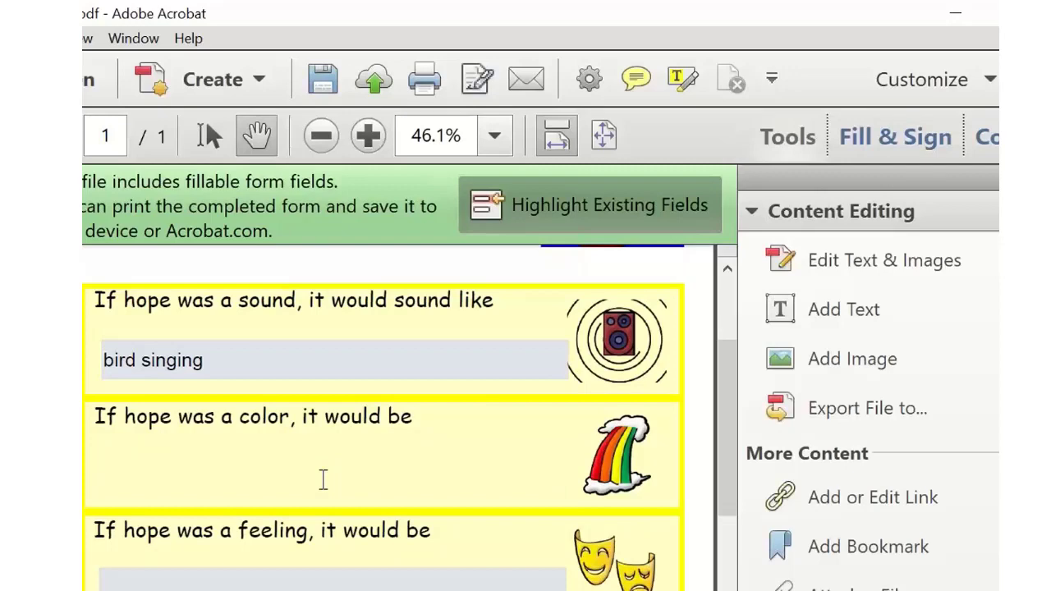
type("periwinkle")
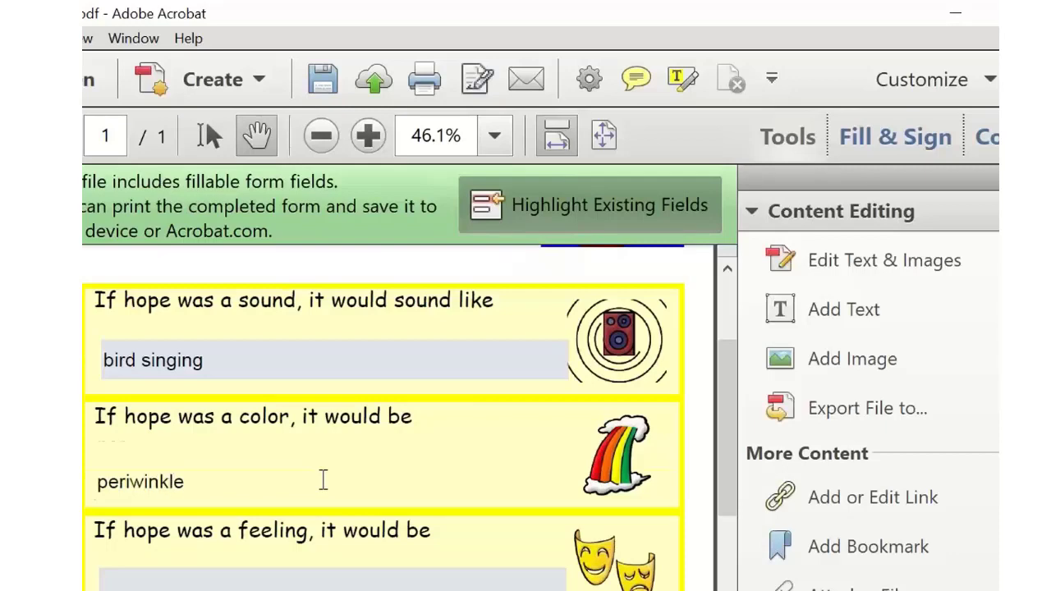
scroll(324, 481, "down", 1)
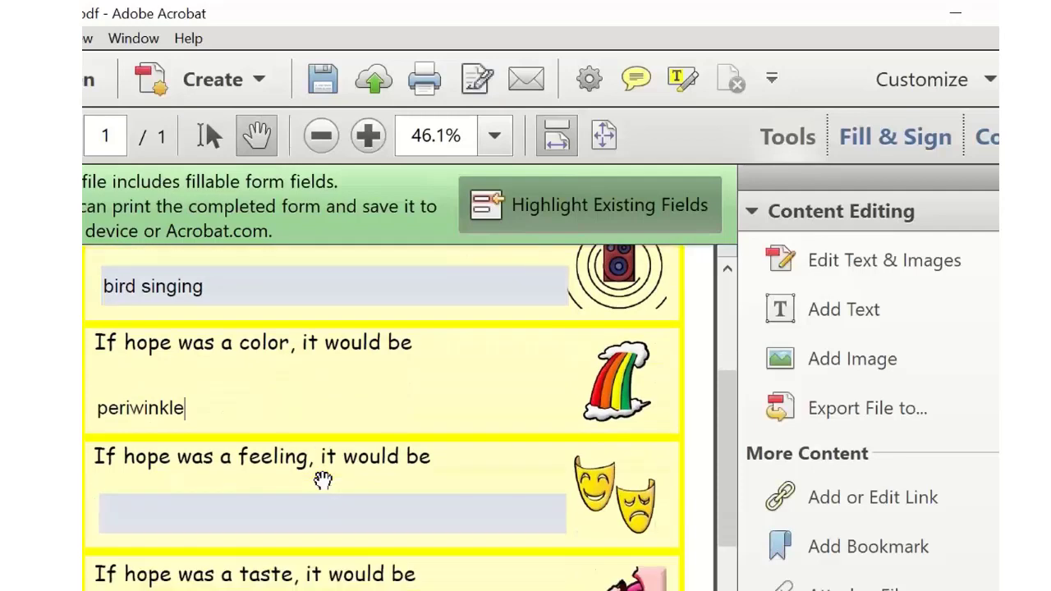
left_click(346, 514)
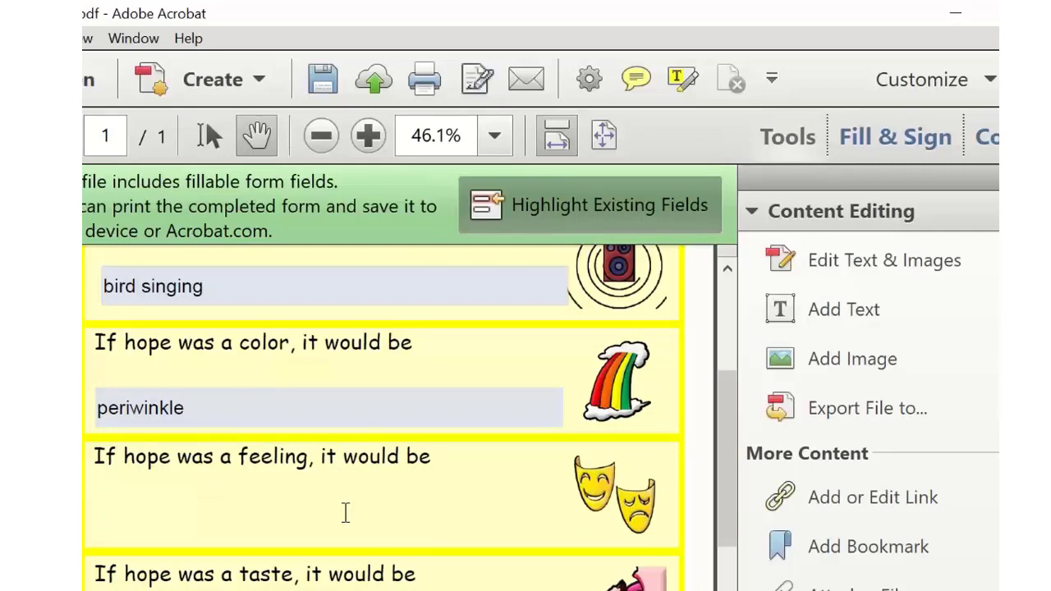
- Enter 'calm', 'chocolate' and 'bread baking' in the feeling, taste and smell fields
type("calm")
scroll(346, 513, "down", 3)
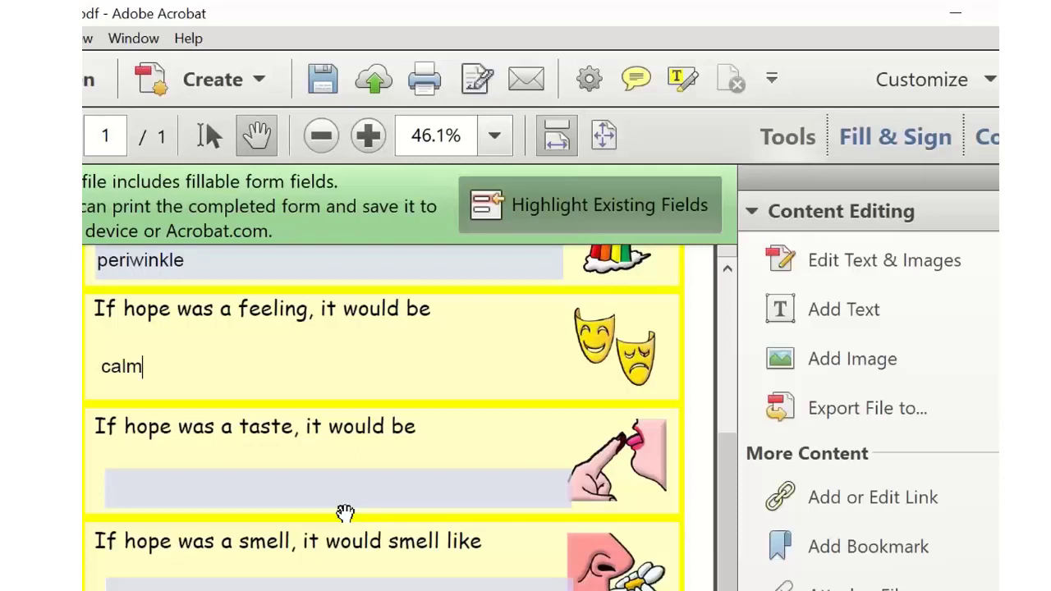
left_click(325, 484)
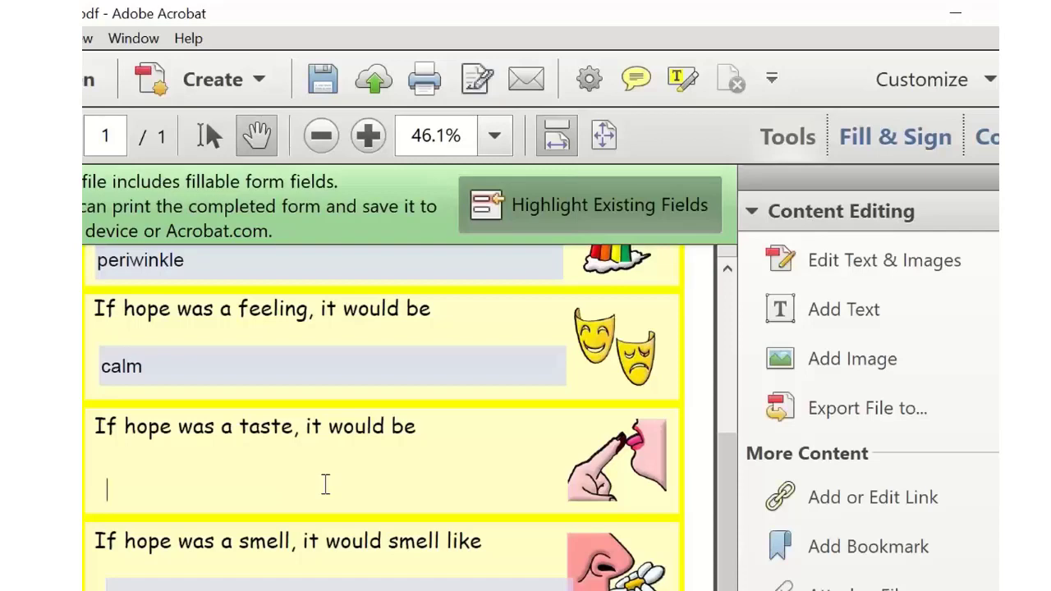
type("chocolate")
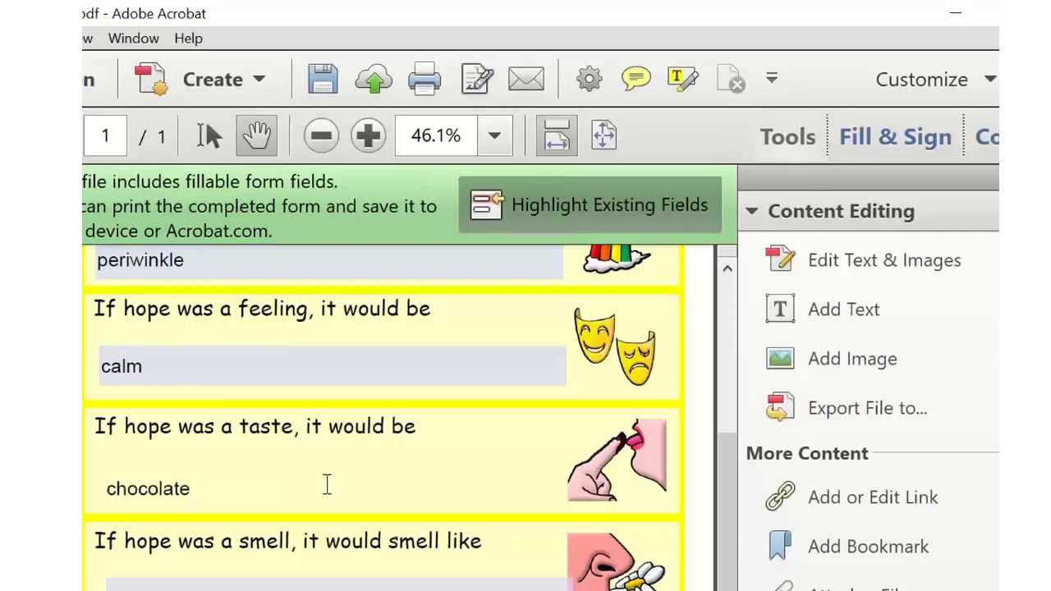
scroll(327, 485, "down", 1)
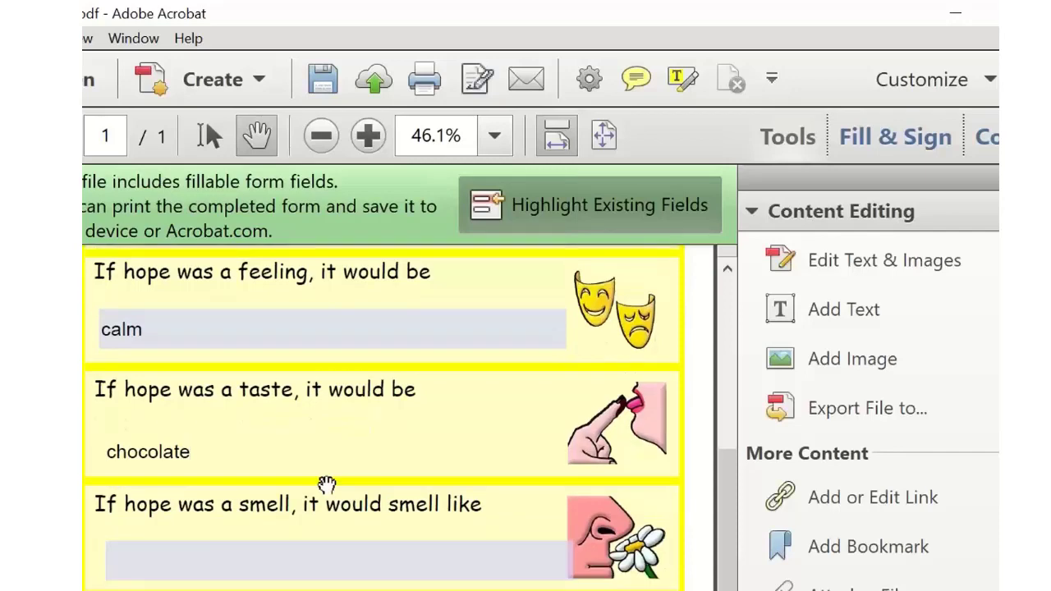
left_click(337, 564)
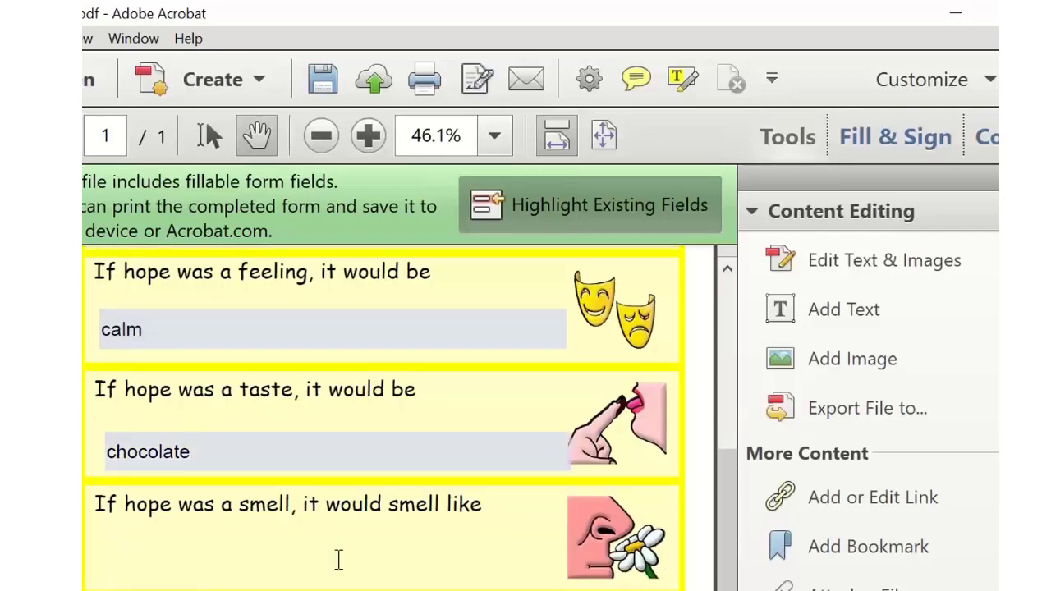
type("bread baking")
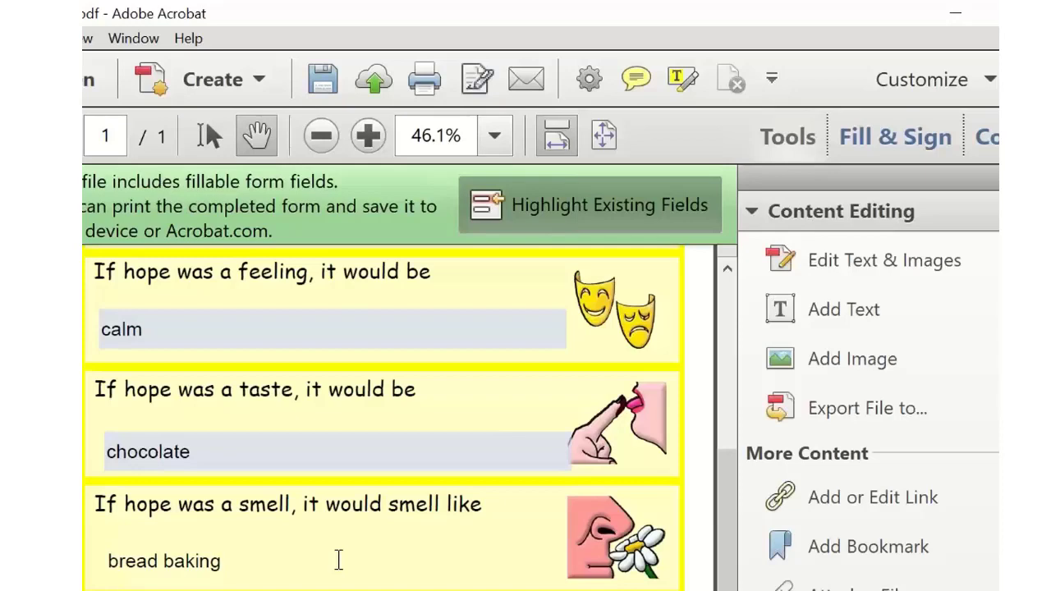
scroll(338, 560, "up", 5)
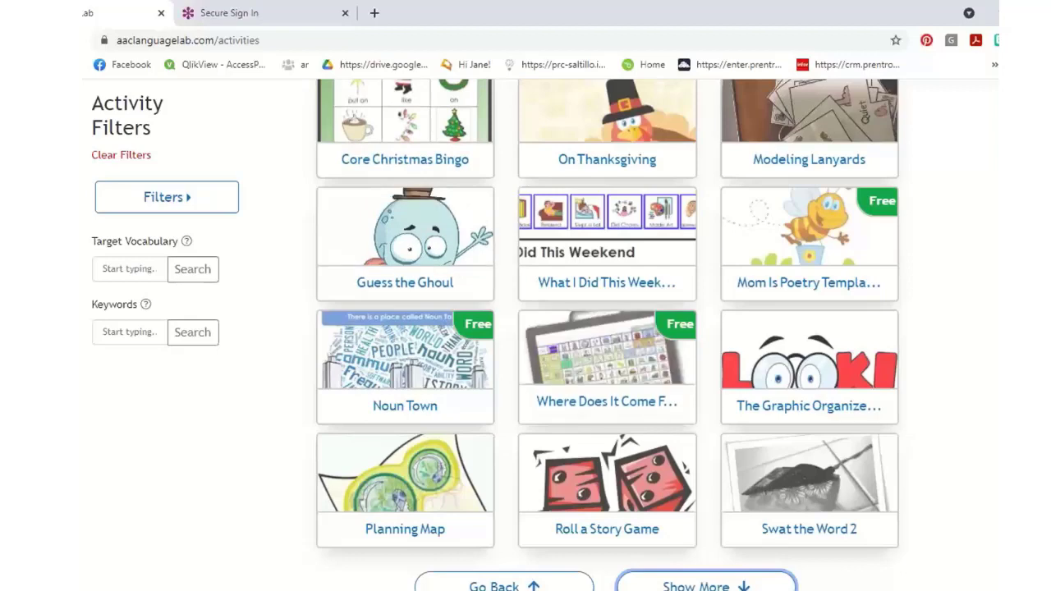
scroll(526, 329, "up", 5)
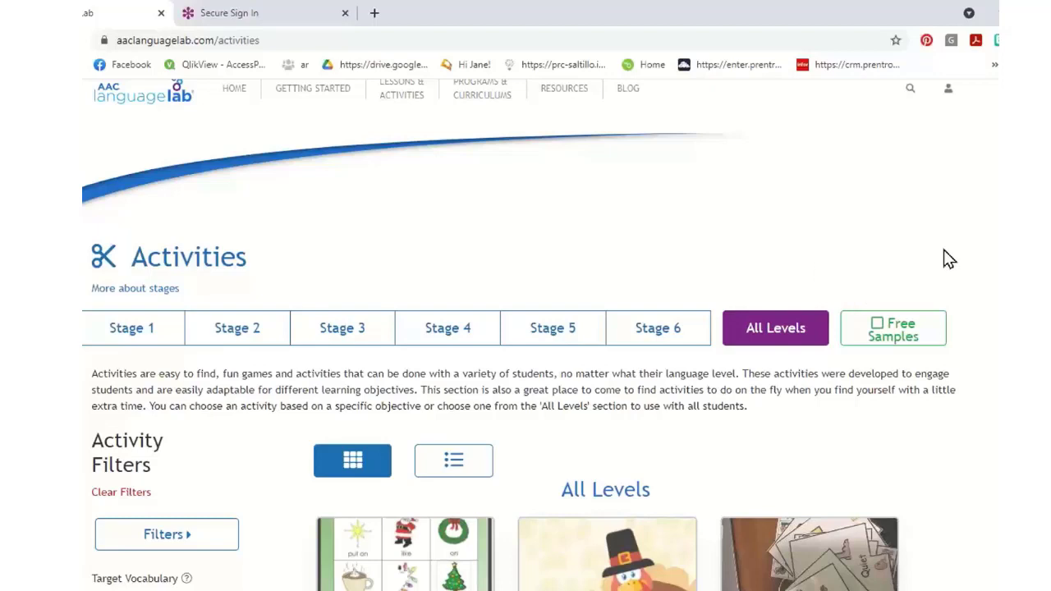
scroll(948, 259, "down", 3)
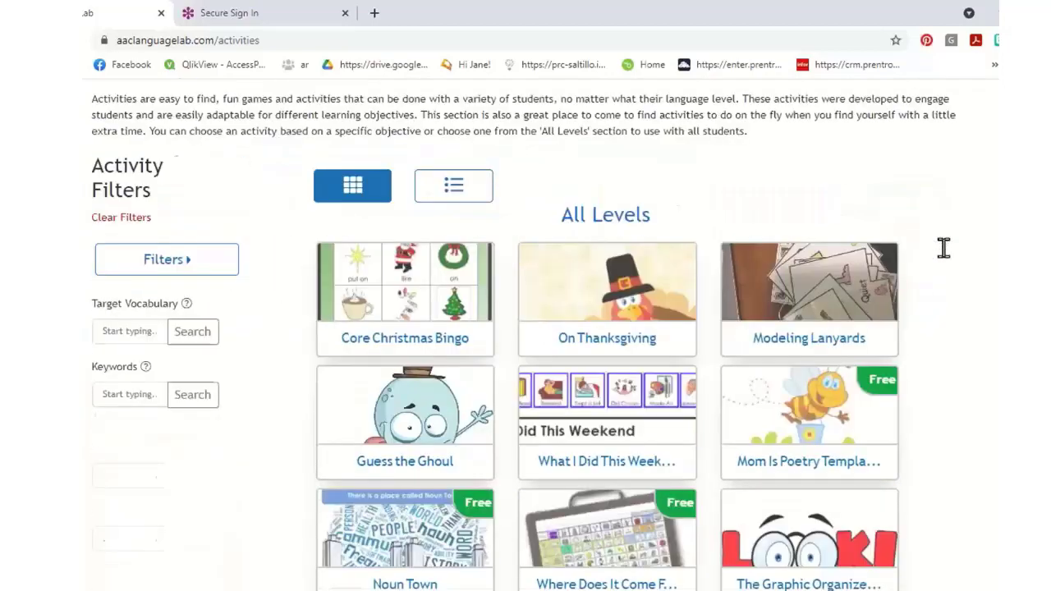
scroll(944, 249, "up", 4)
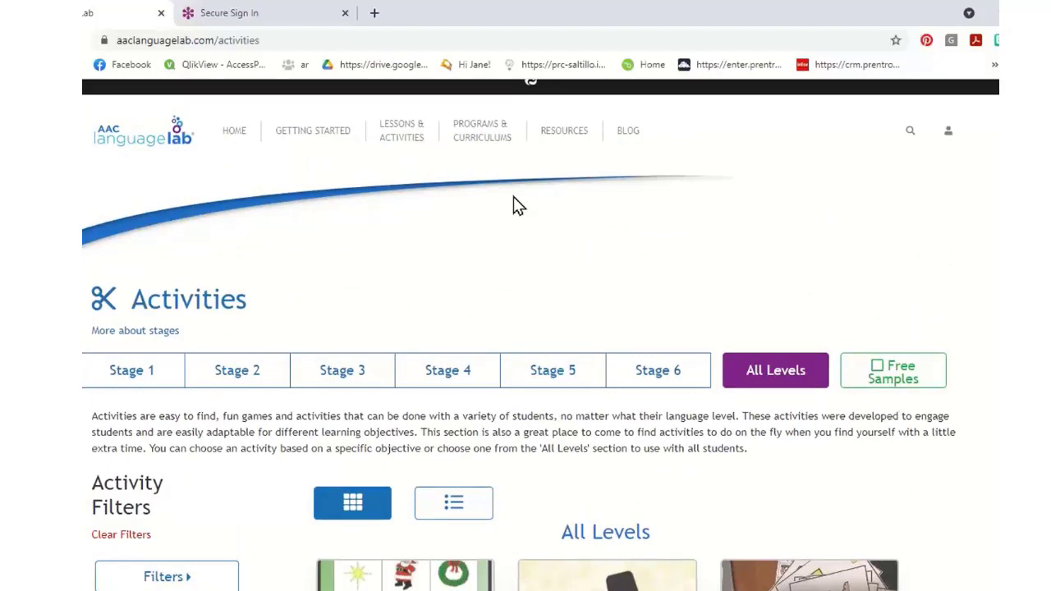
mouse_move(564, 136)
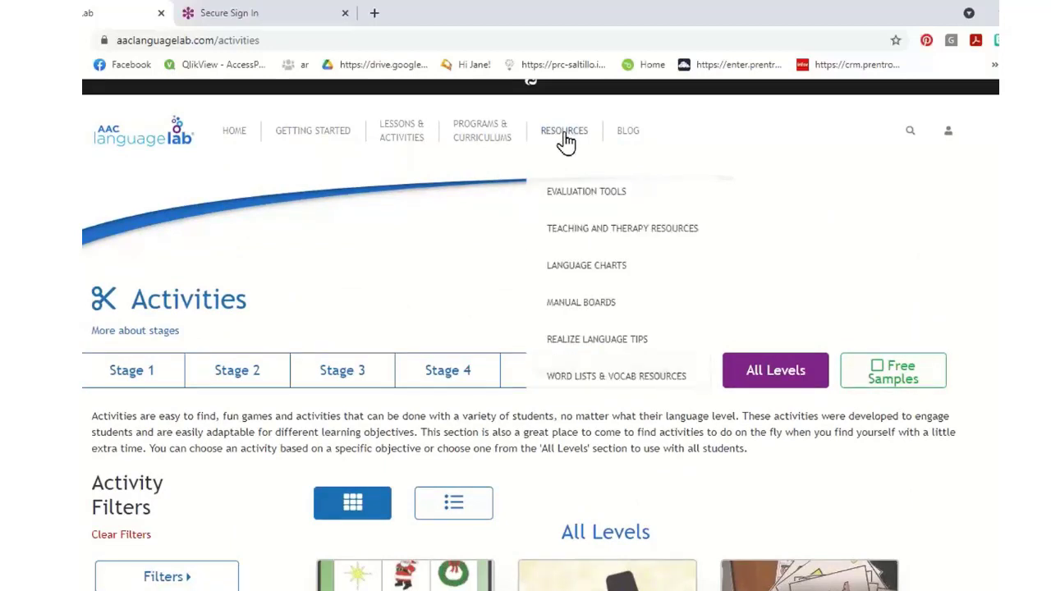
left_click(565, 135)
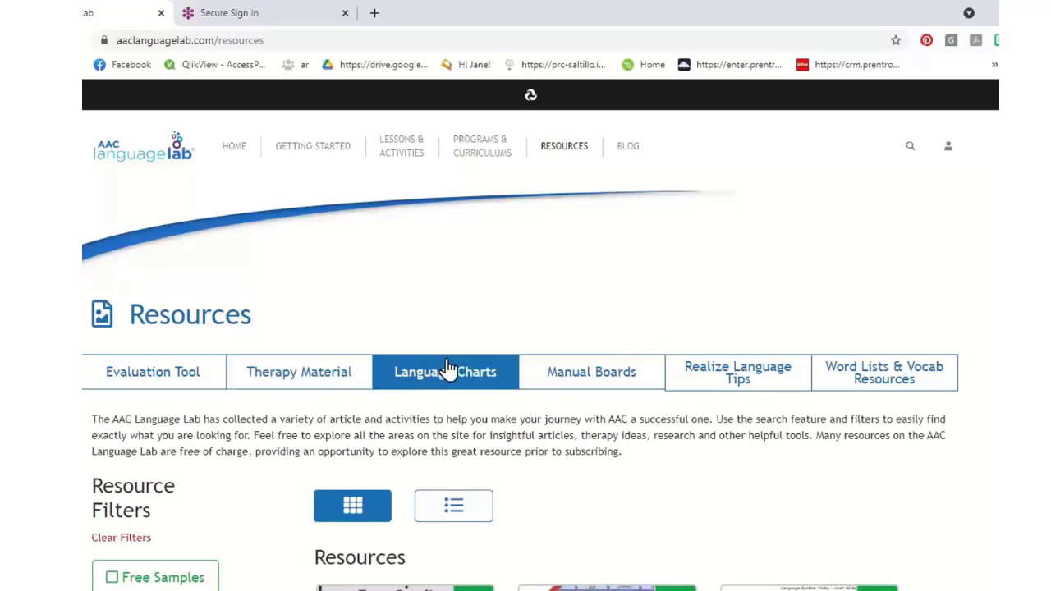
scroll(581, 371, "down", 1)
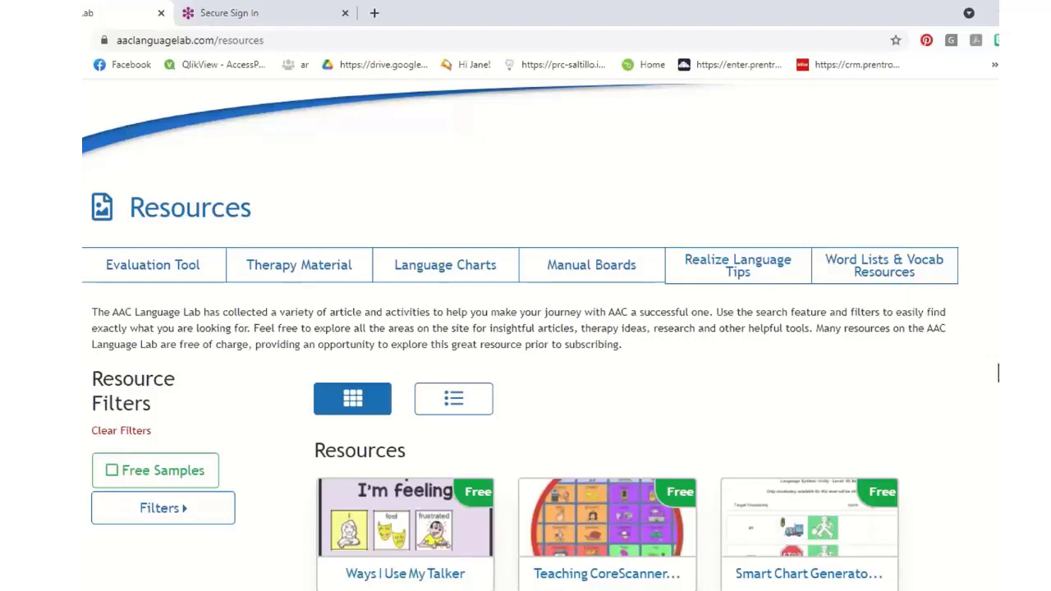
scroll(999, 372, "down", 2)
scroll(999, 372, "up", 2)
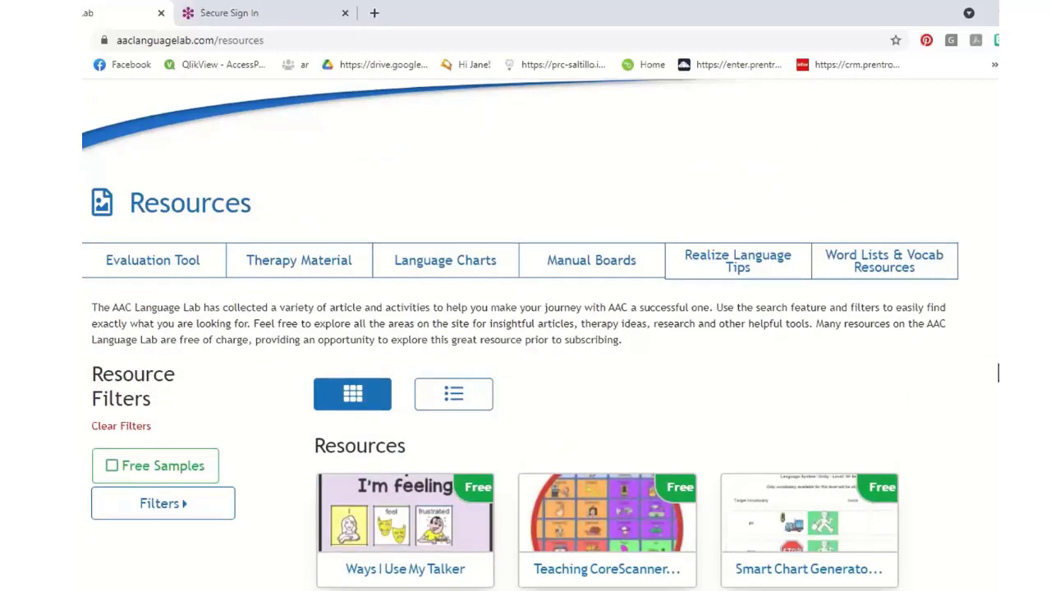